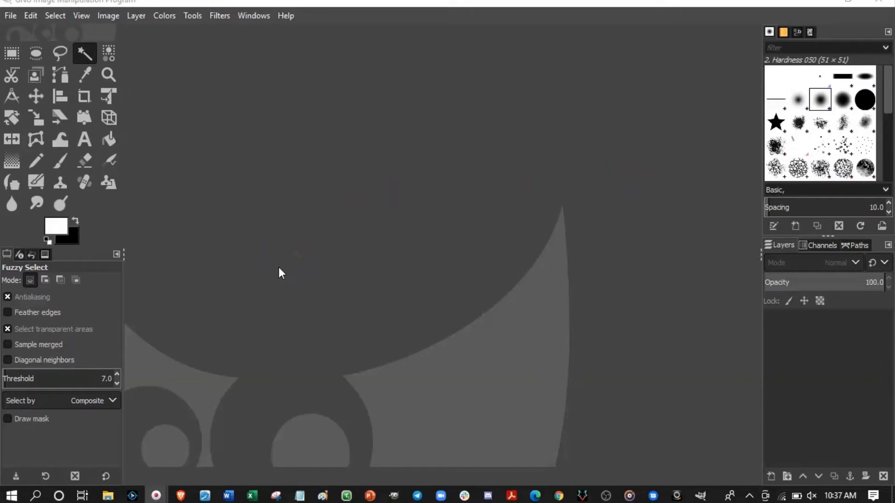
Switch to Discord and change the appearance theme to Light to view the deputydawg emoji on a light background.
click(489, 497)
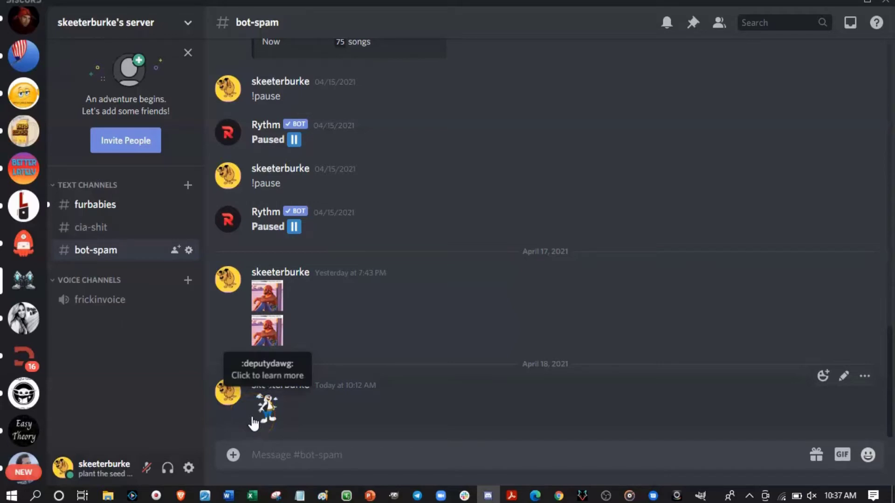
click(266, 414)
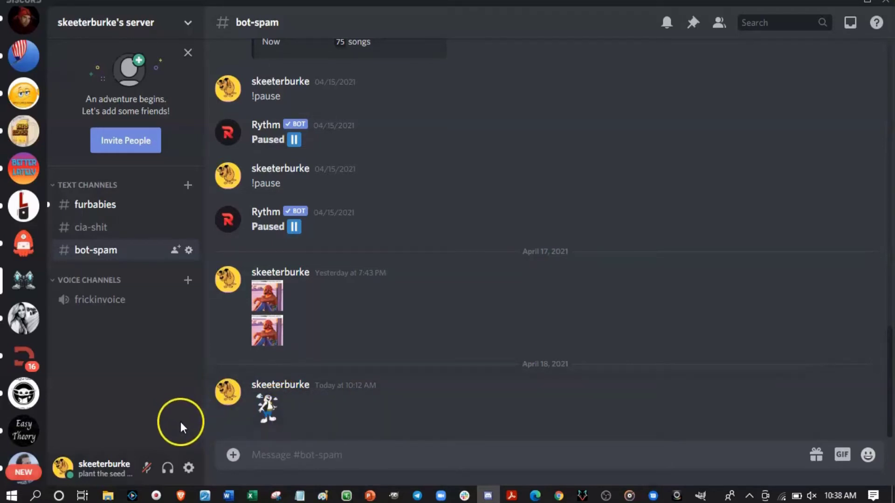
click(187, 469)
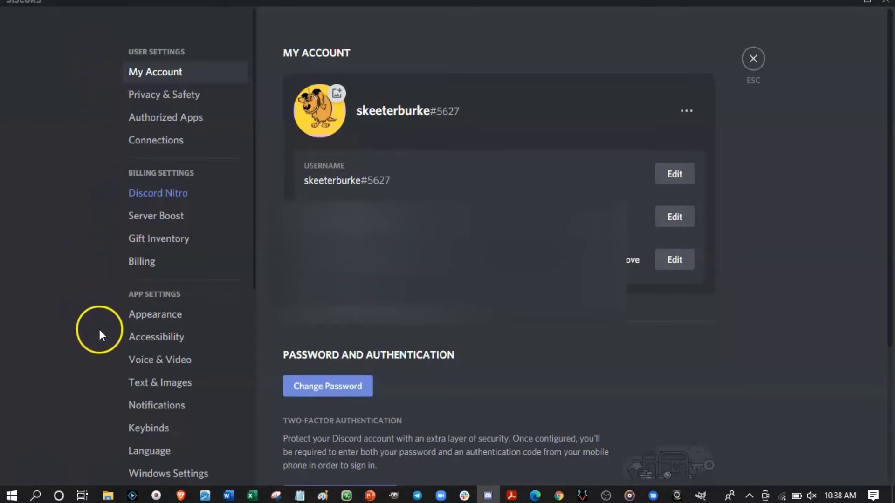
click(155, 321)
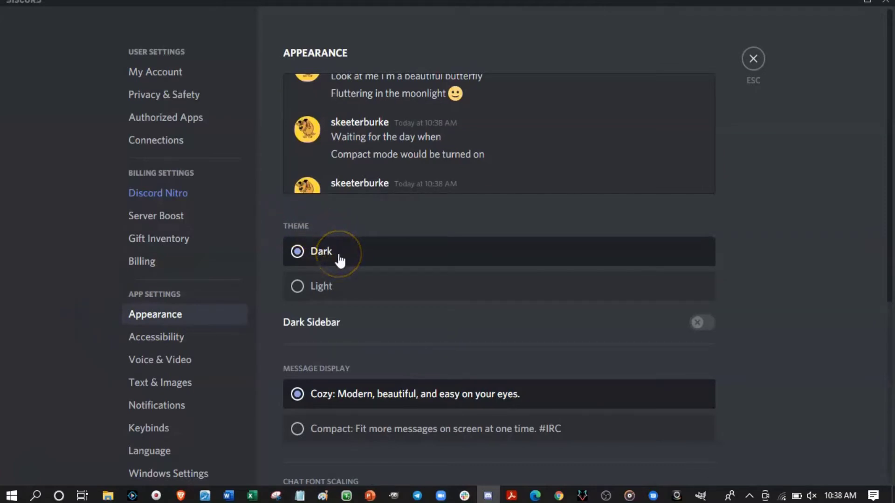
click(355, 296)
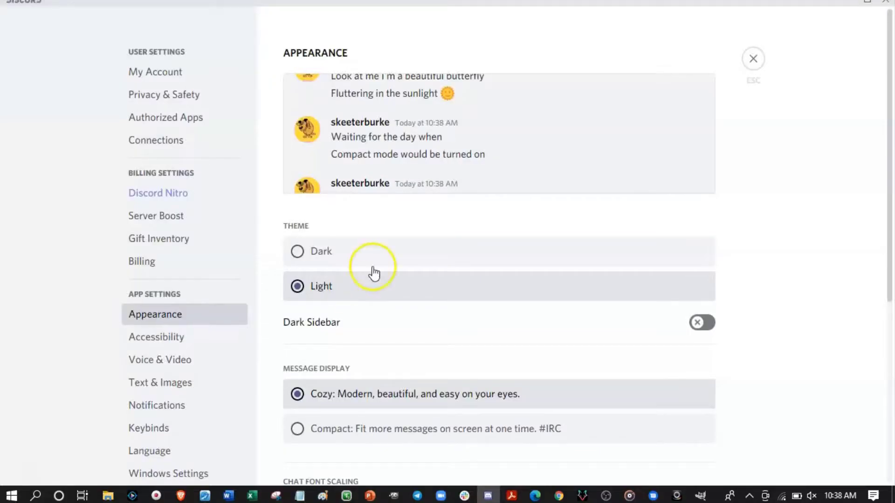
click(753, 60)
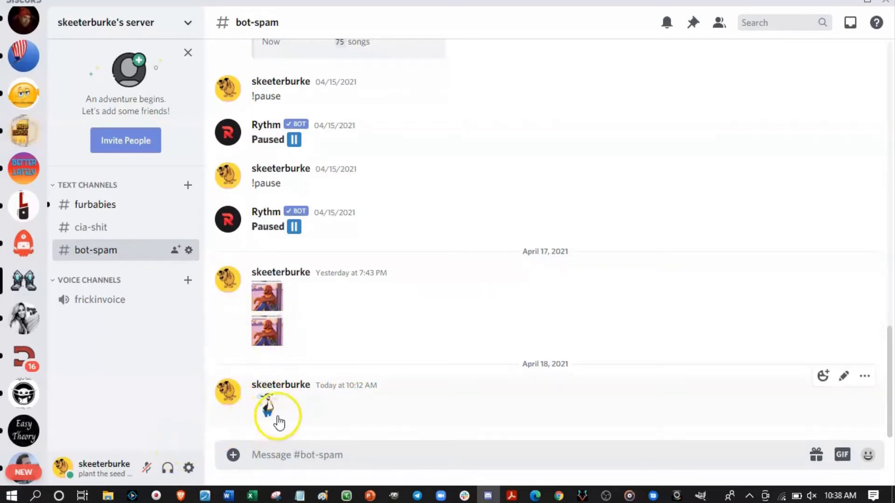
Set Discord's appearance theme back to Dark and return to the bot-spam channel.
click(190, 469)
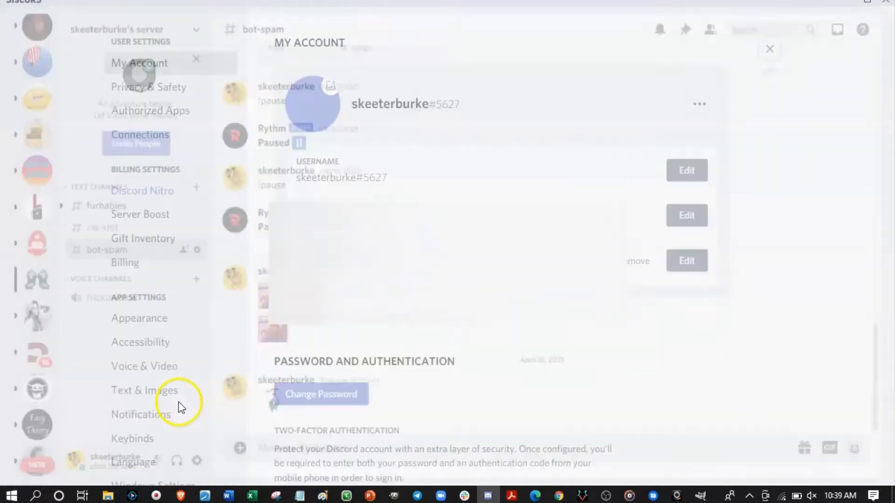
click(167, 319)
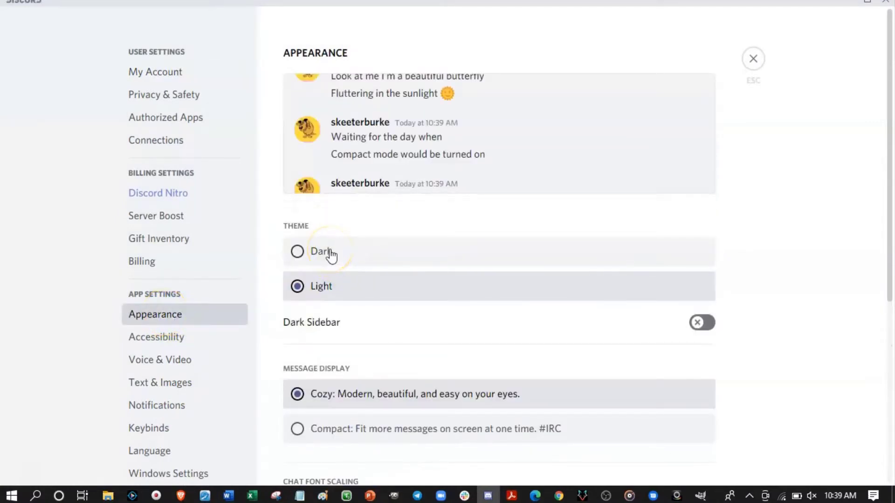
click(330, 254)
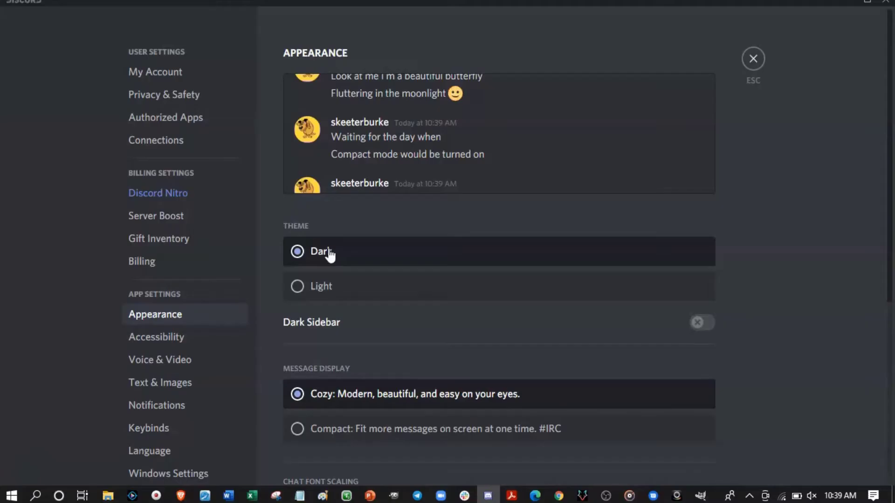
click(753, 58)
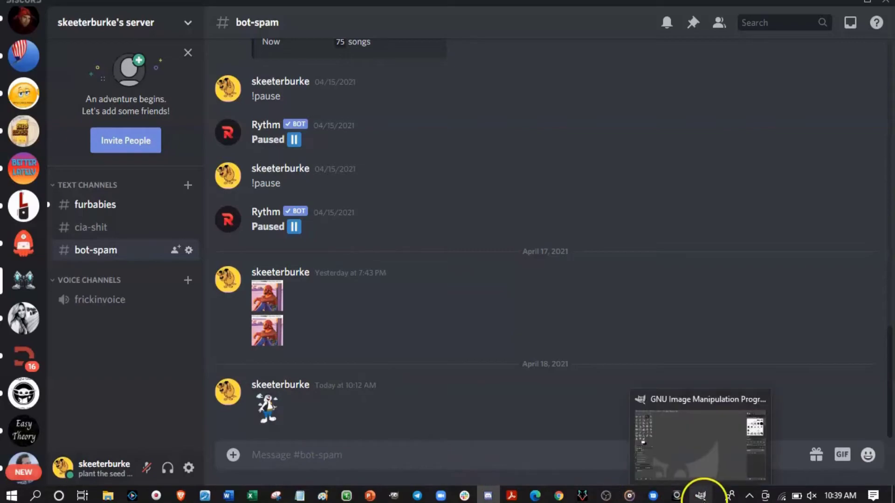
Switch to the Brave window with the MARTINI clipart search and examine the image results around the ClipArtMag glass.
click(699, 495)
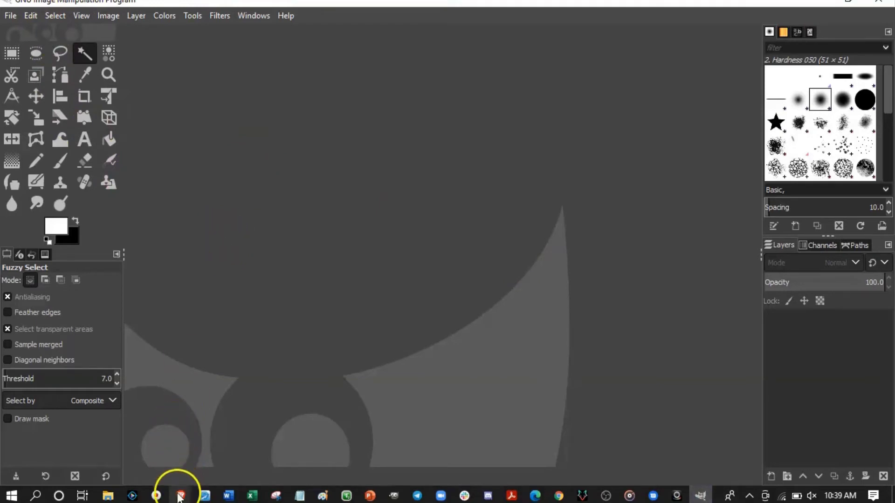
mouse_move(180, 493)
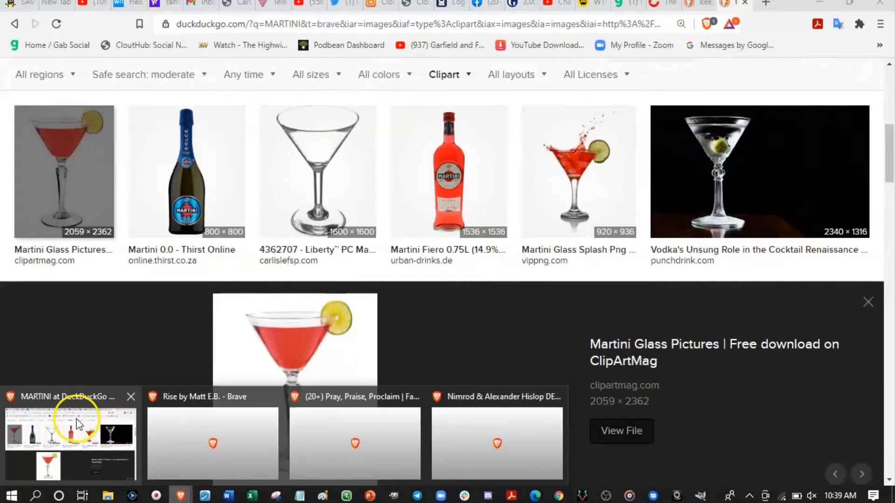
click(76, 416)
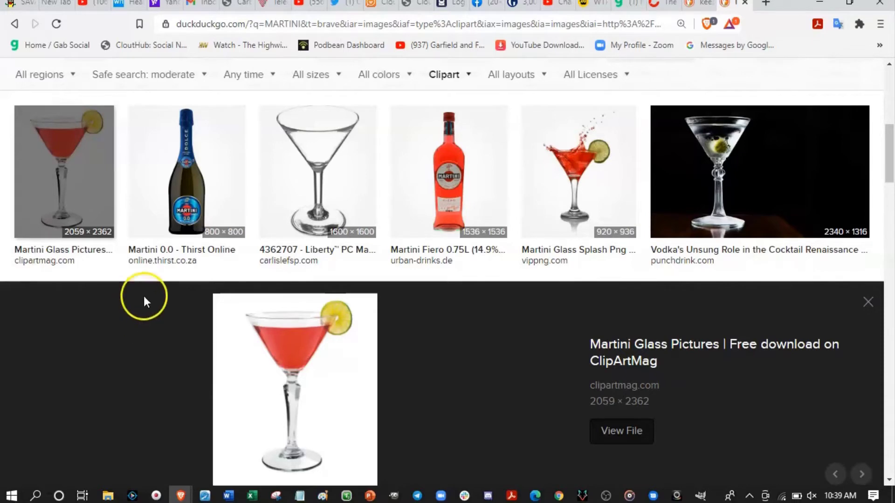
click(236, 125)
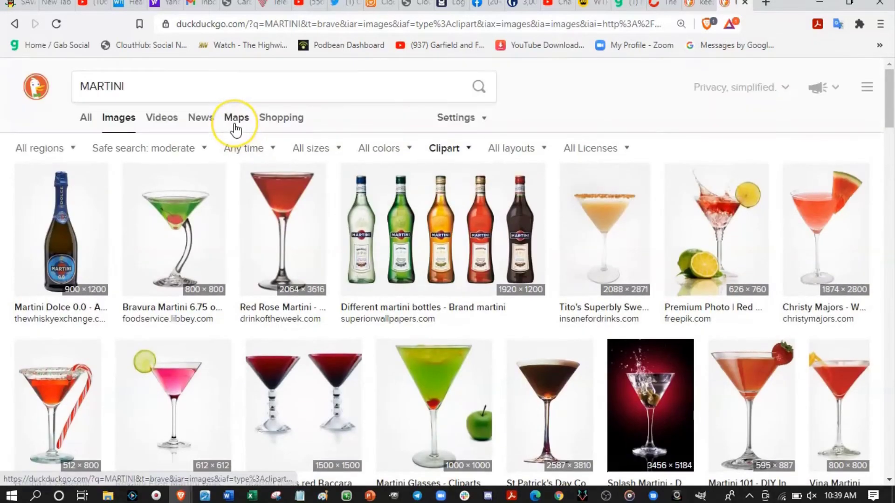
click(199, 119)
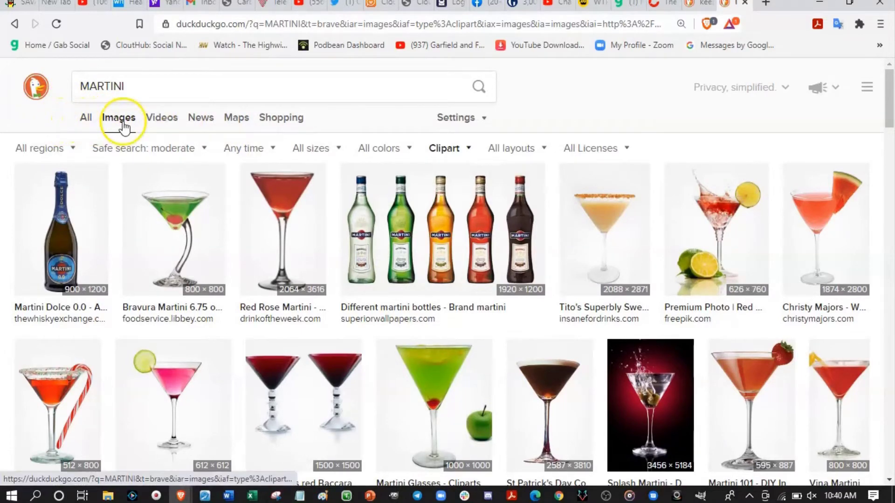
click(131, 190)
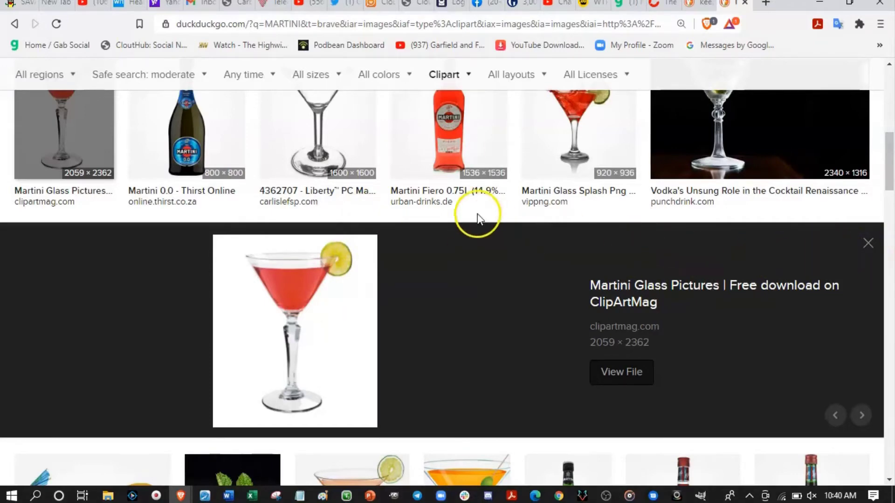
scroll(474, 214, down, 5)
scroll(472, 216, up, 5)
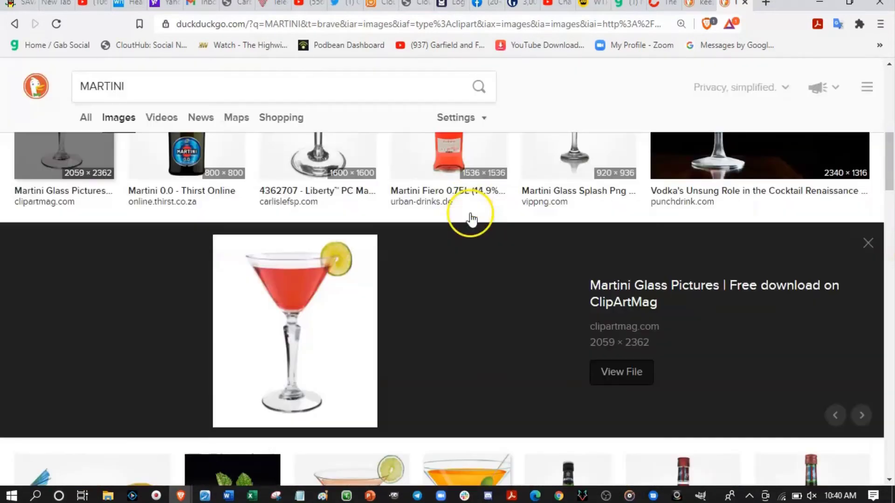
scroll(469, 210, down, 8)
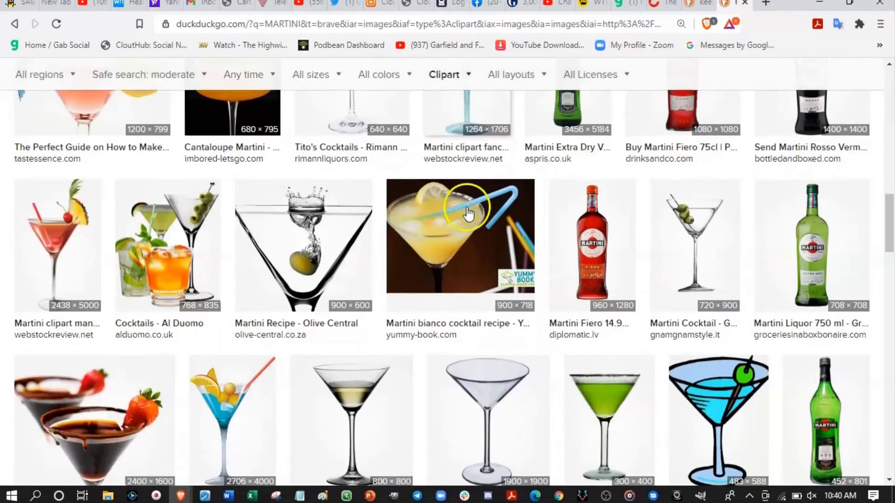
scroll(467, 214, up, 8)
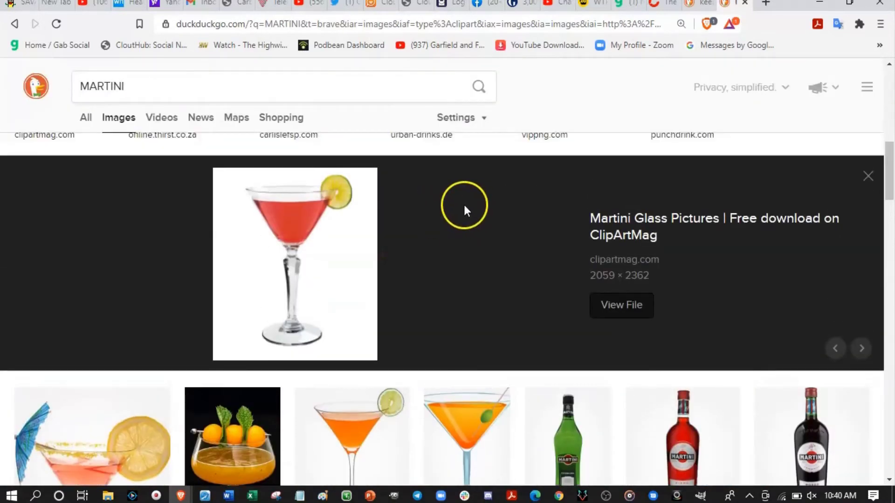
Copy the red martini glass image from ClipArtMag and paste it into GIMP as a new image.
right_click(347, 292)
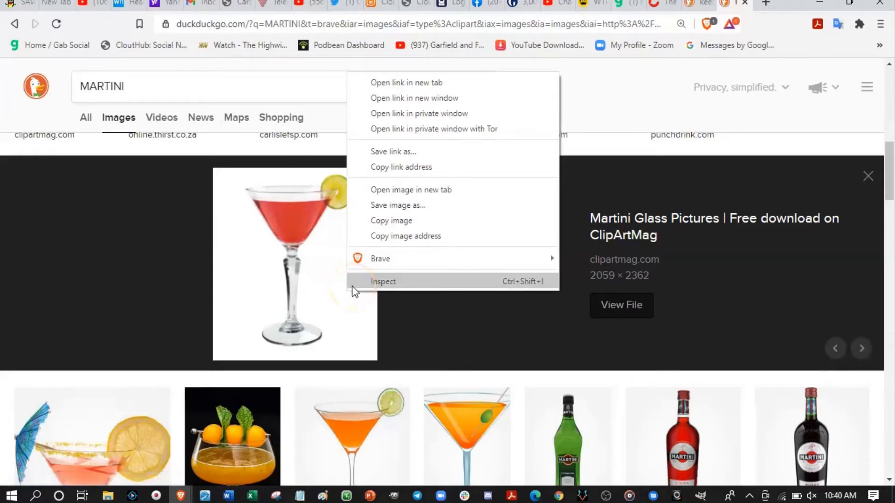
click(396, 228)
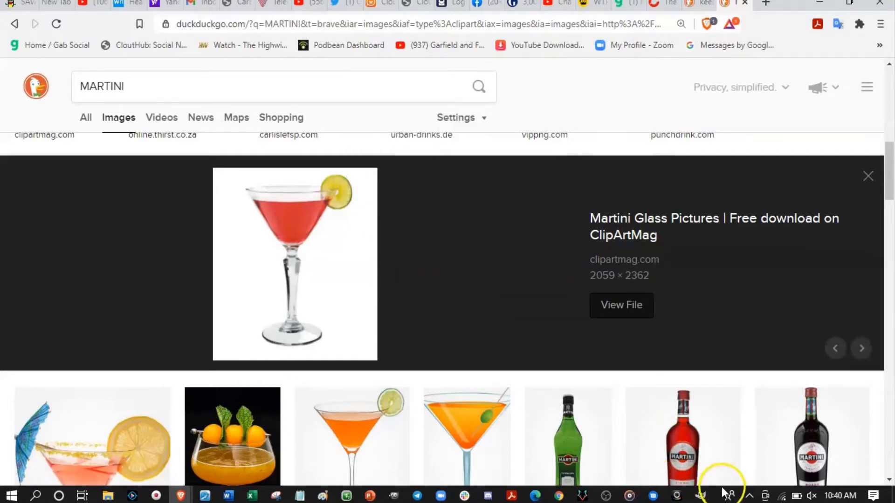
click(700, 495)
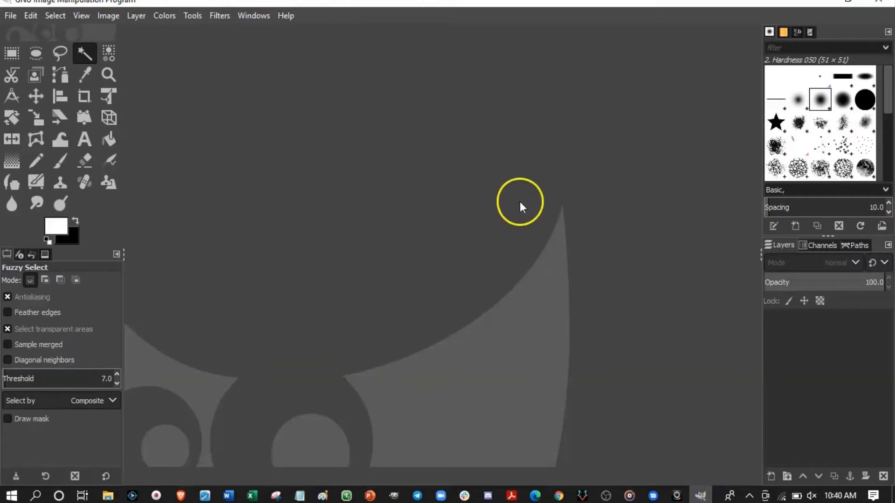
click(31, 16)
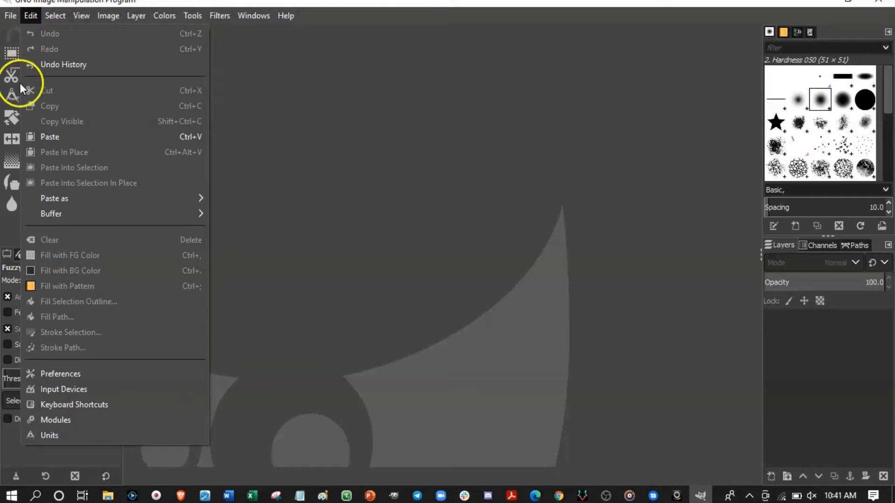
mouse_move(56, 196)
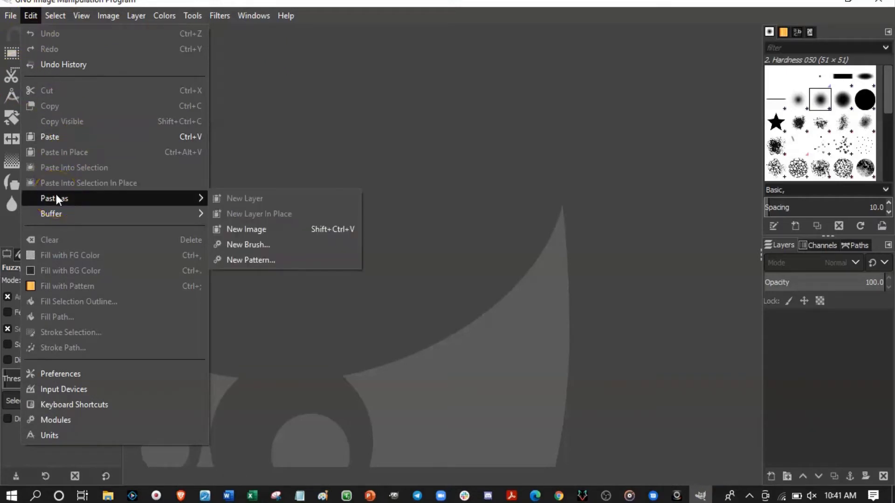
click(268, 234)
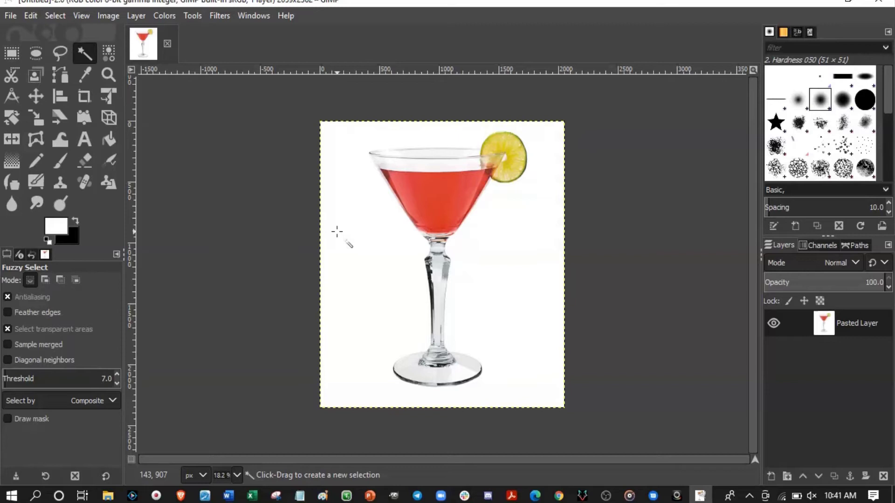
drag(351, 228, 347, 210)
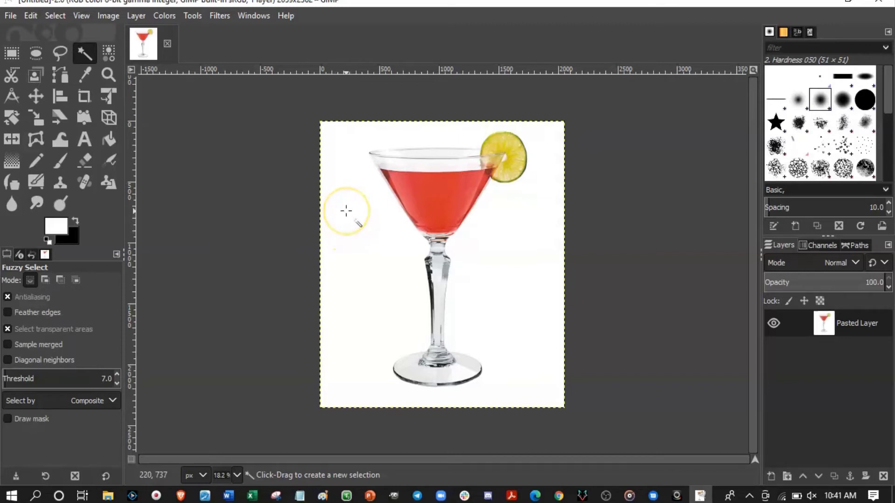
click(135, 17)
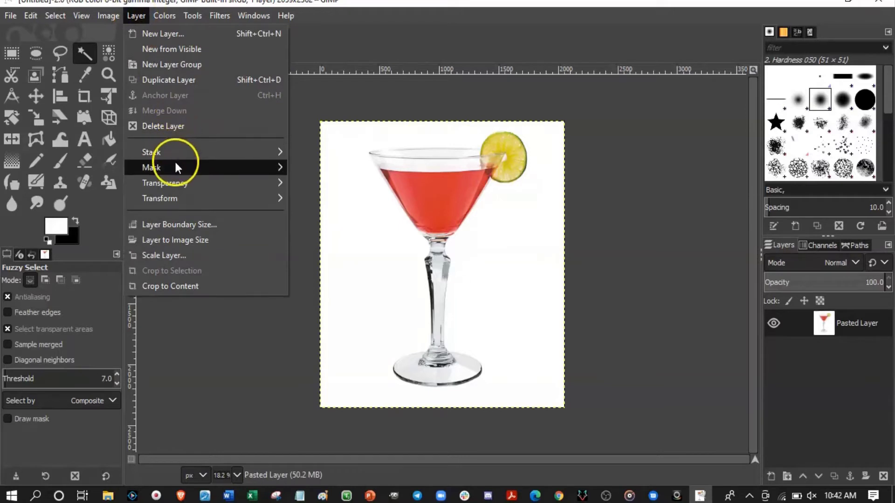
mouse_move(176, 184)
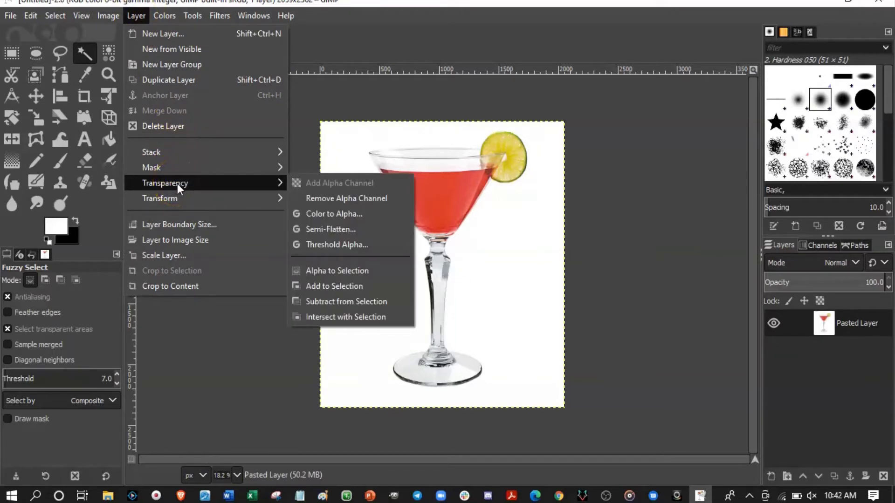
click(220, 343)
click(420, 318)
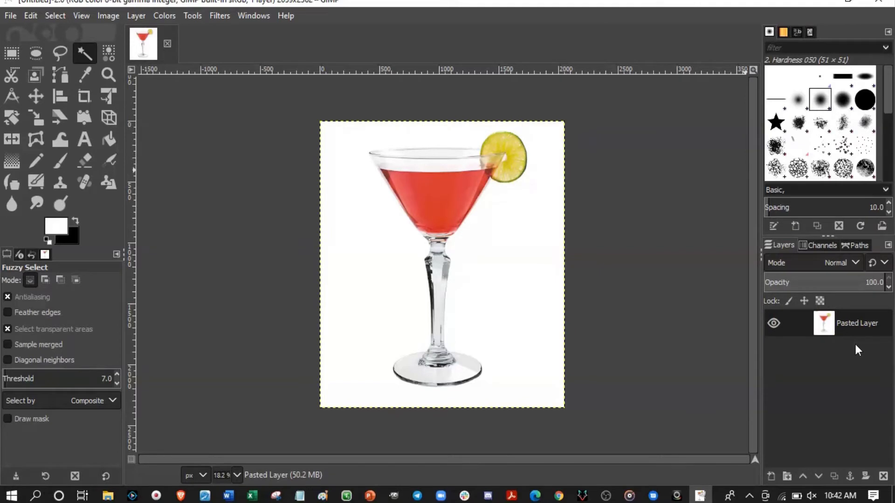
drag(847, 276, 858, 416)
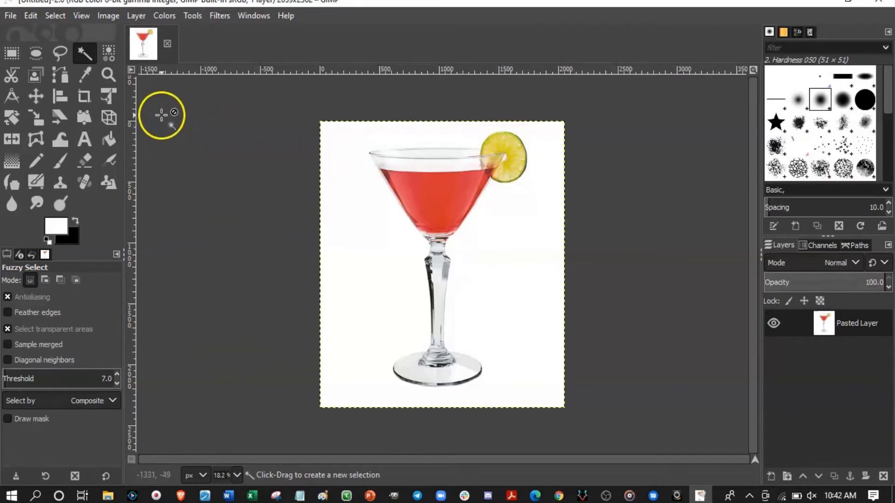
Remove the alpha channel from the pasted martini layer and add an alpha channel back to it.
click(136, 17)
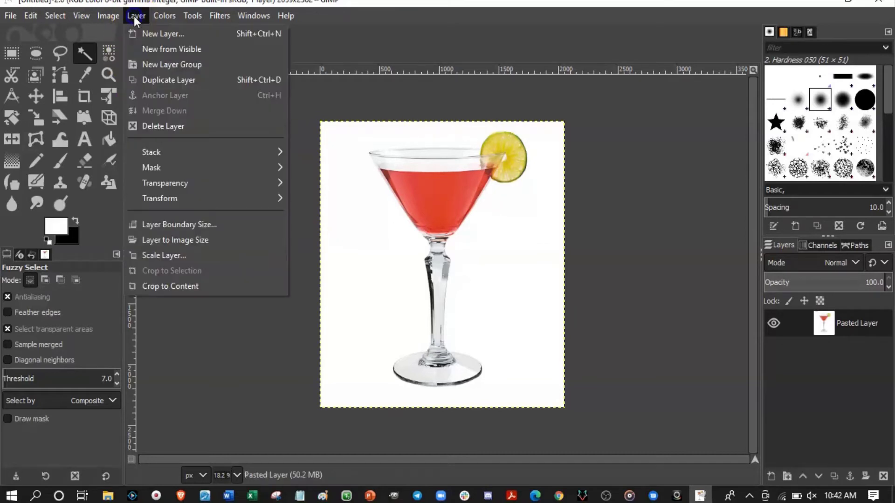
mouse_move(169, 183)
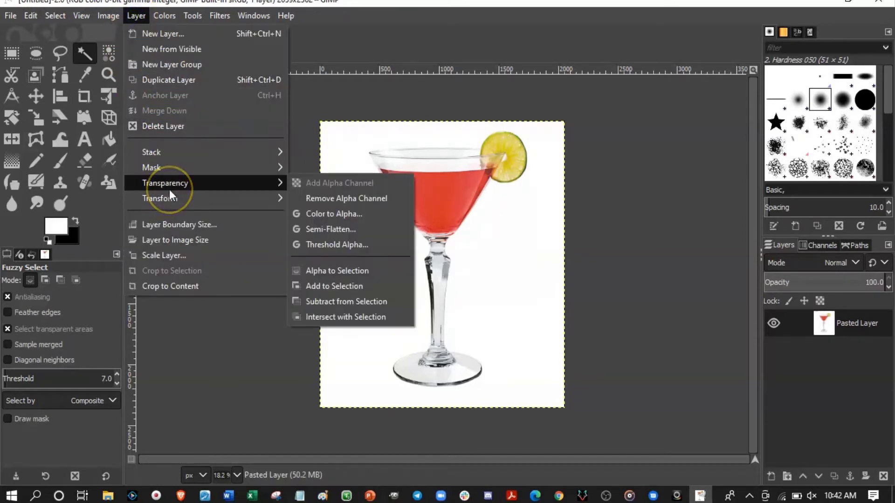
click(357, 199)
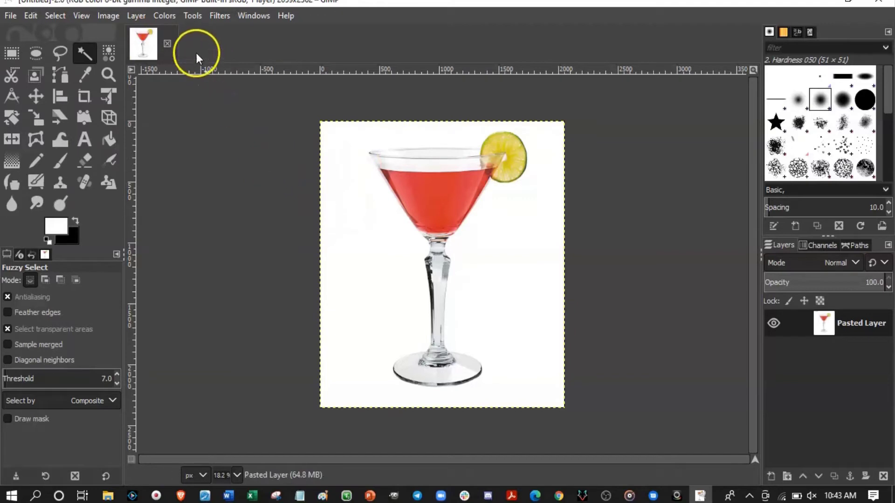
click(140, 18)
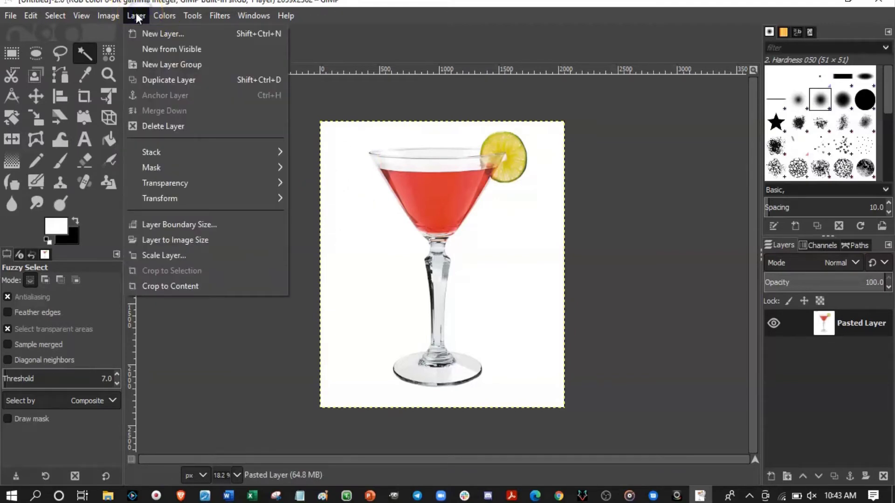
mouse_move(163, 184)
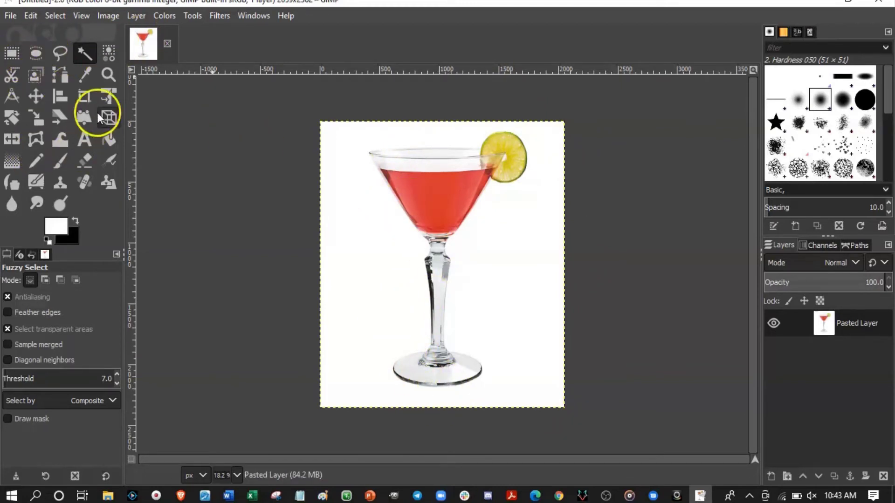
Fuzzy-select the white background around the martini glass and delete it to transparency.
click(84, 53)
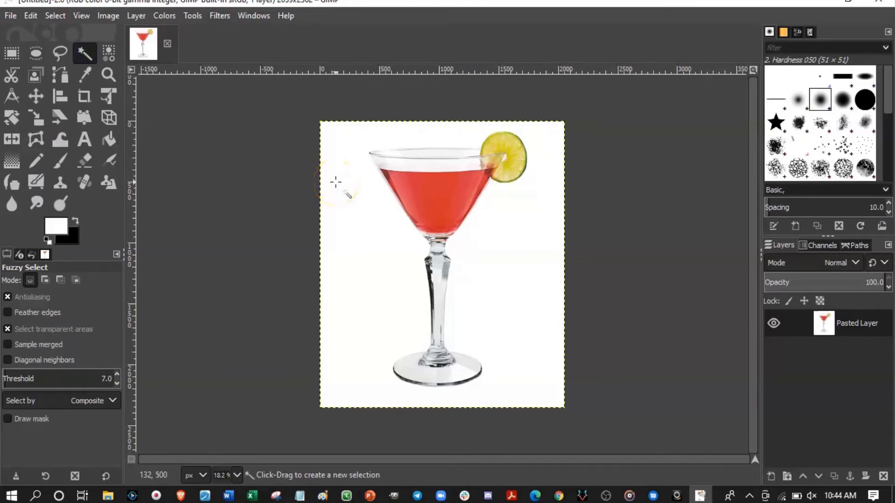
mouse_move(336, 182)
mouse_down()
mouse_move(356, 188)
mouse_move(360, 278)
mouse_up()
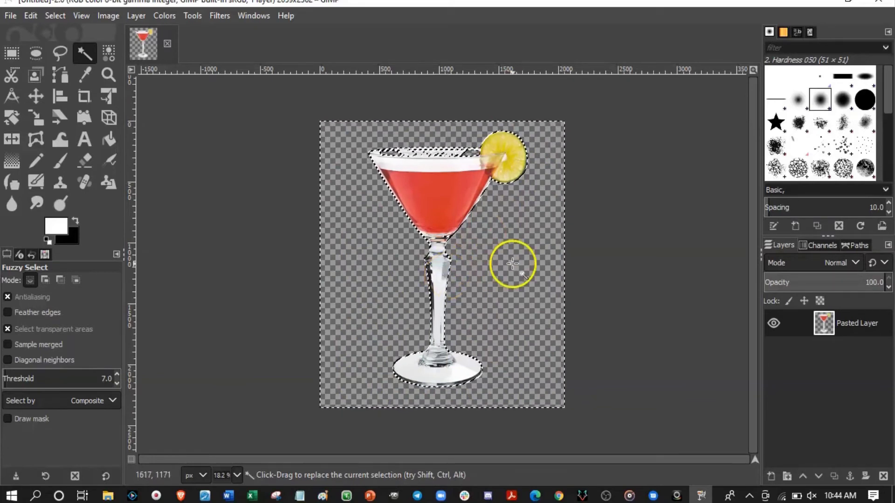
click(140, 14)
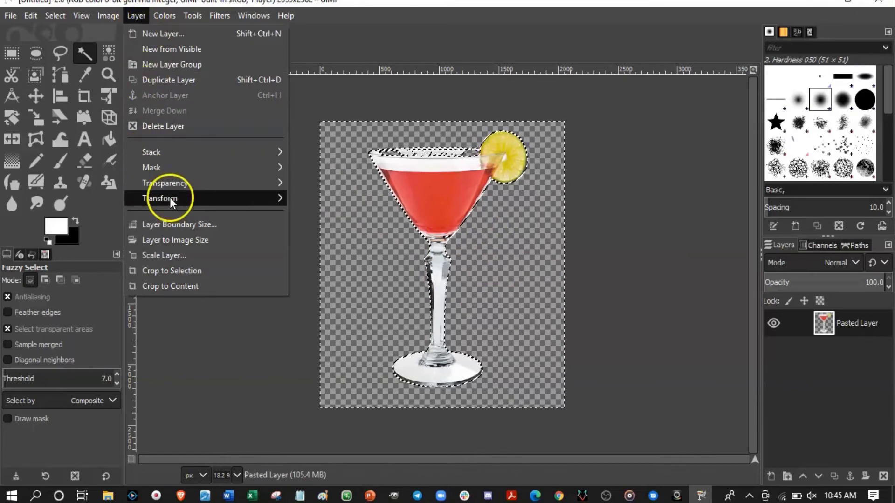
mouse_move(176, 183)
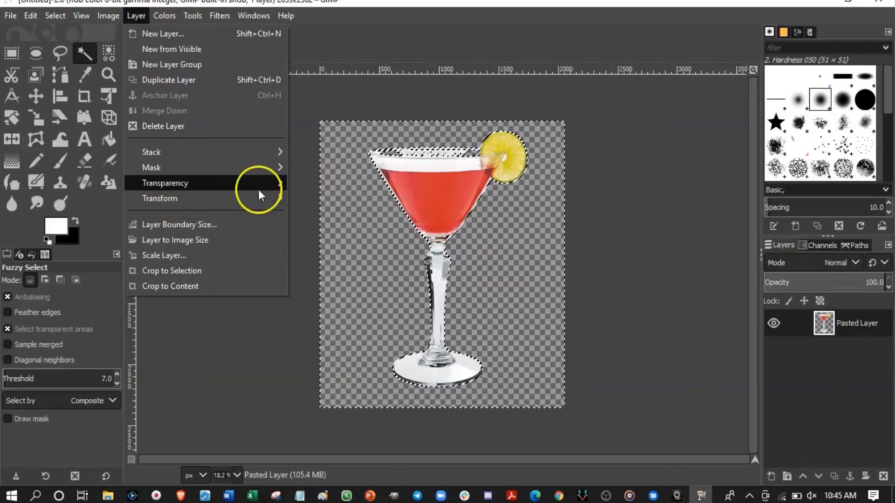
mouse_move(258, 189)
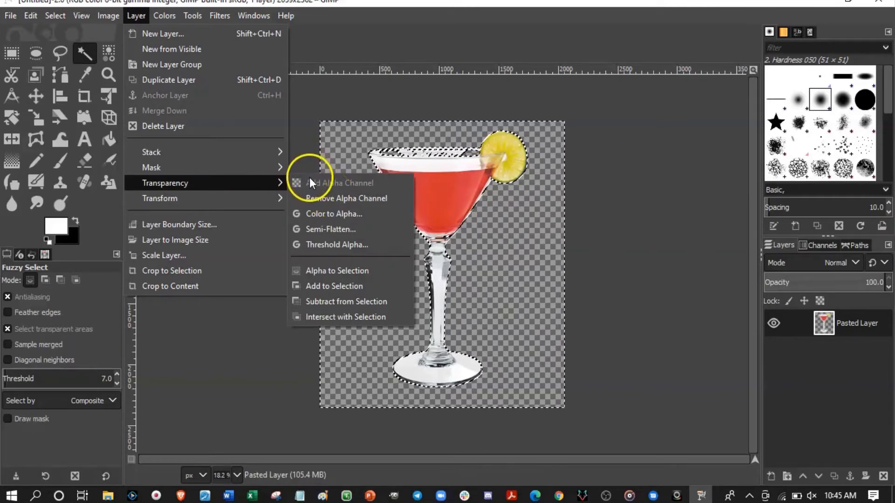
click(248, 316)
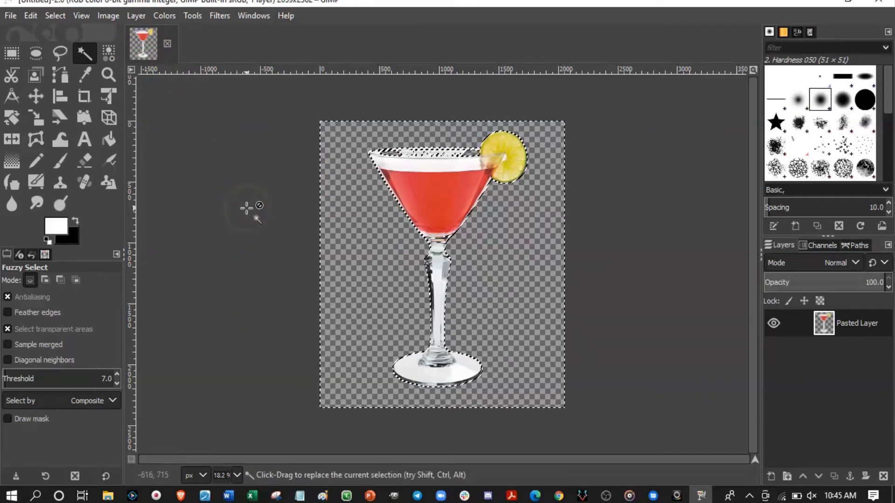
mouse_move(401, 219)
mouse_down()
mouse_move(355, 250)
mouse_move(345, 202)
mouse_move(333, 206)
mouse_move(370, 249)
mouse_up()
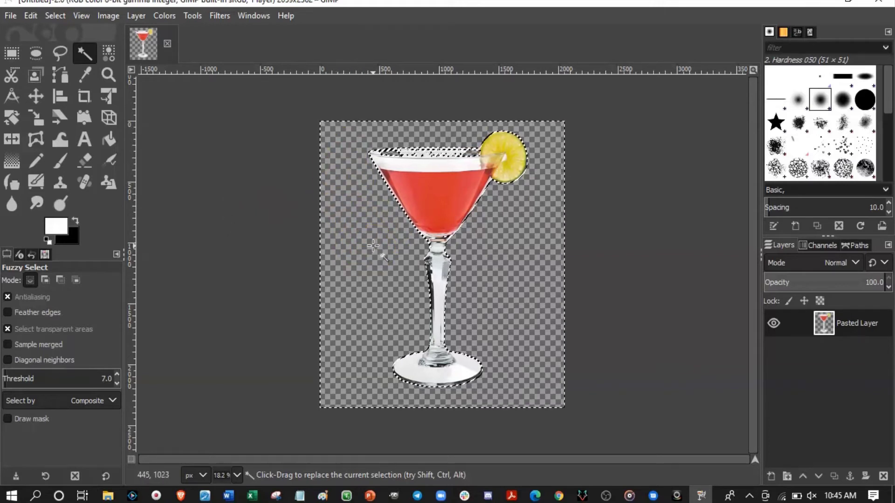
click(286, 203)
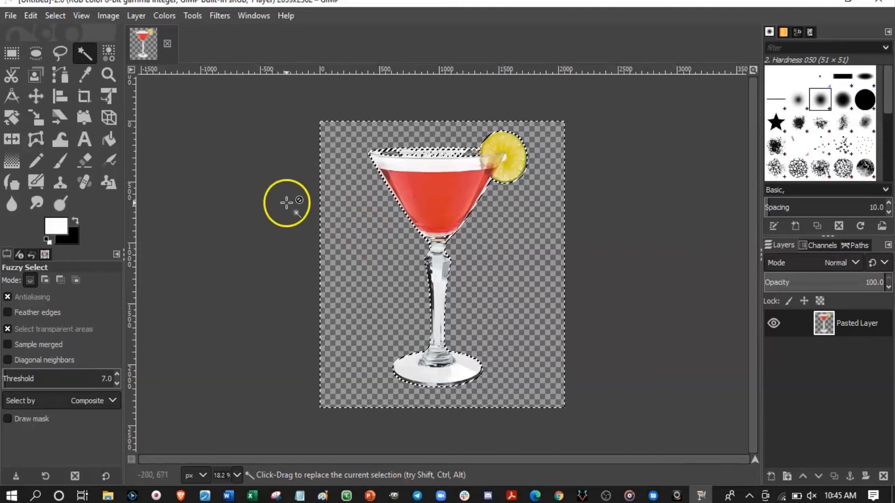
mouse_move(286, 203)
mouse_down()
mouse_move(264, 166)
mouse_move(244, 74)
mouse_move(181, 89)
mouse_move(175, 99)
mouse_up()
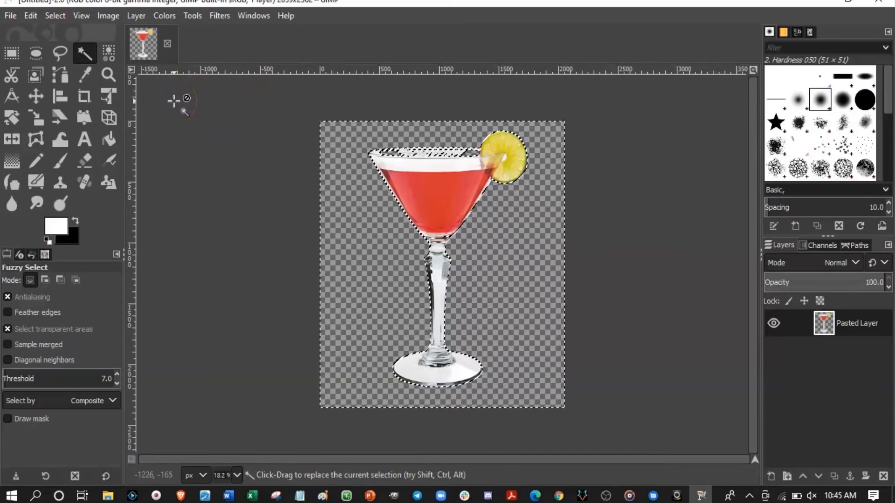
Compare the default file formats offered when exporting the image and when saving it, closing both dialogs without writing a file.
click(26, 29)
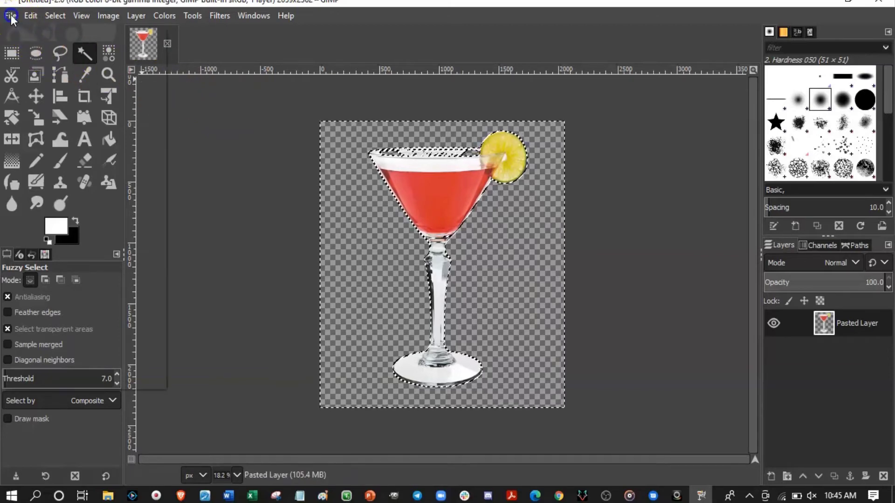
click(10, 15)
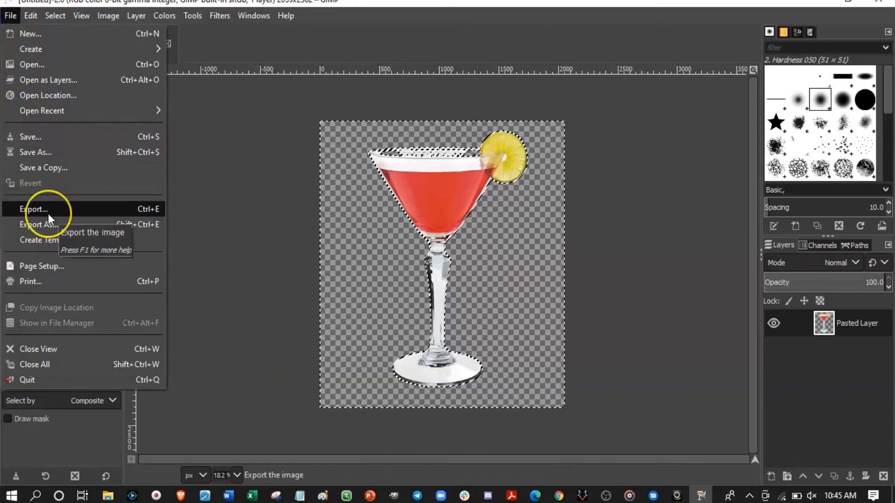
click(57, 224)
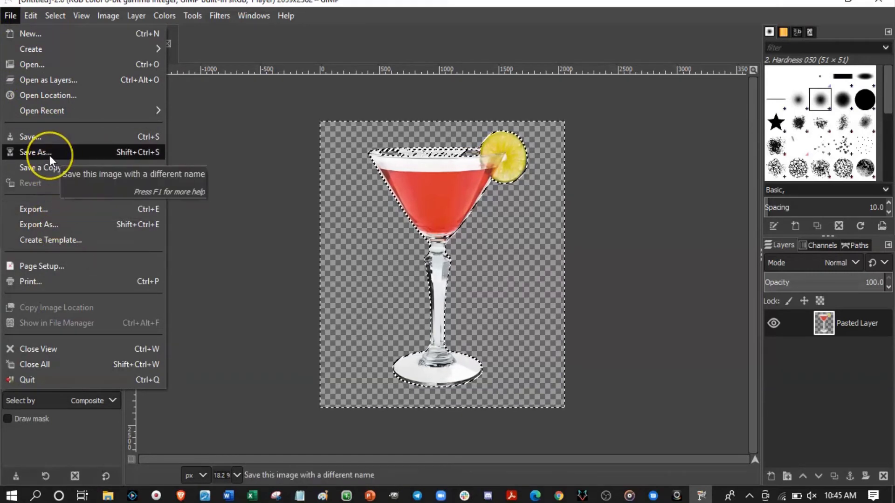
click(45, 225)
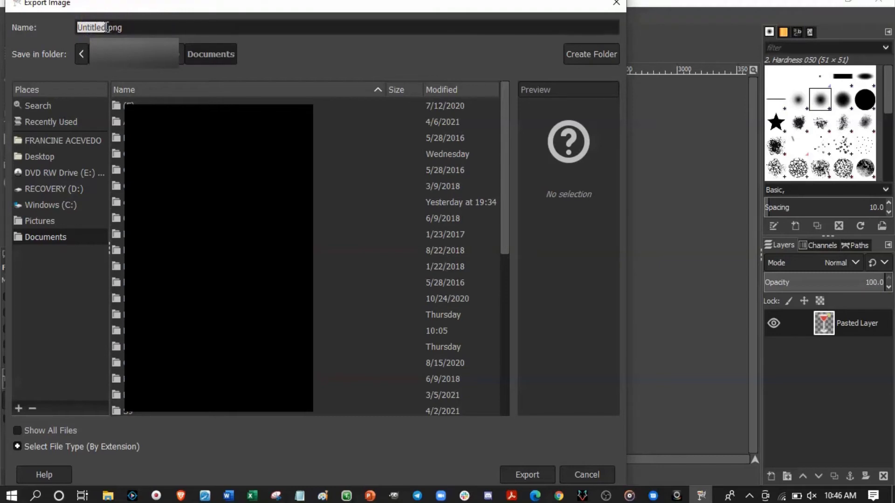
click(616, 3)
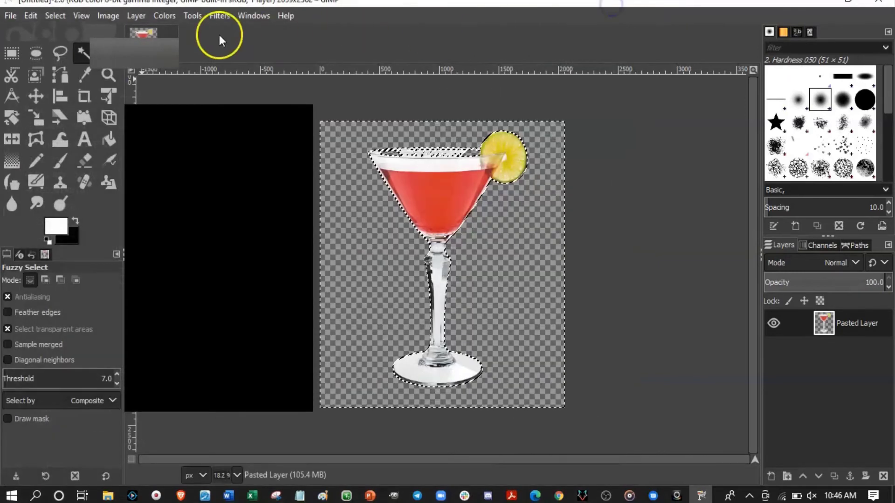
click(10, 16)
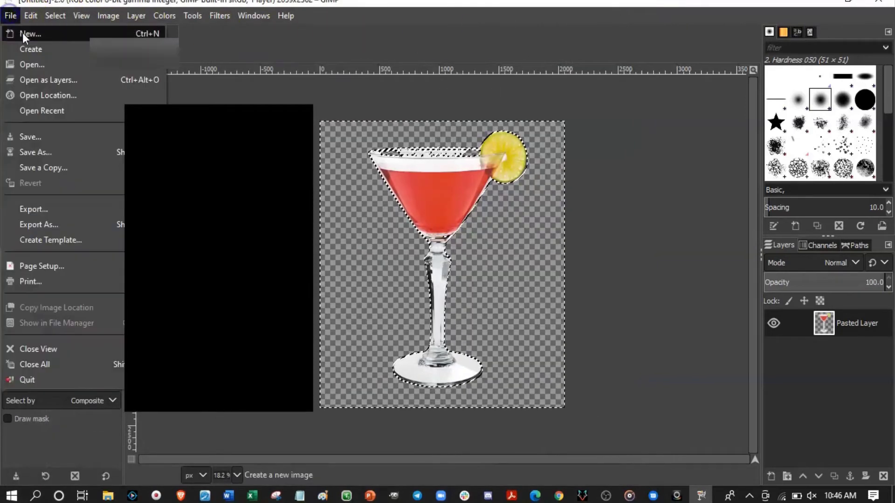
click(47, 152)
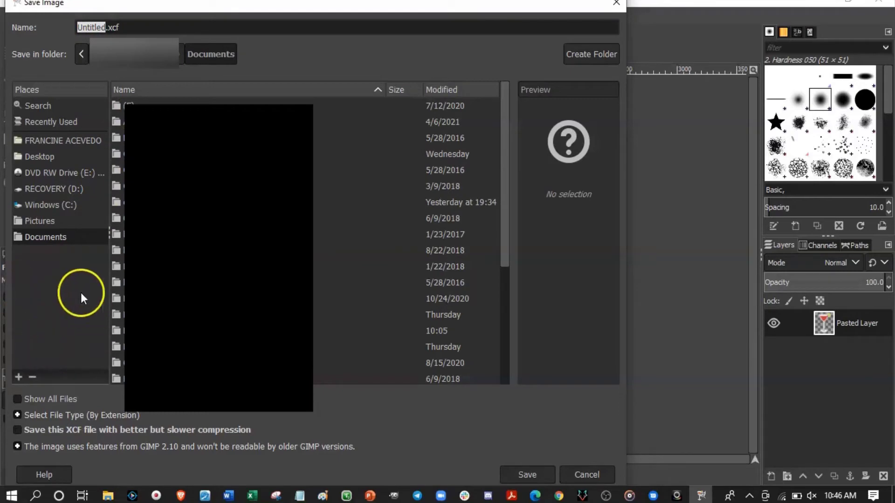
click(616, 9)
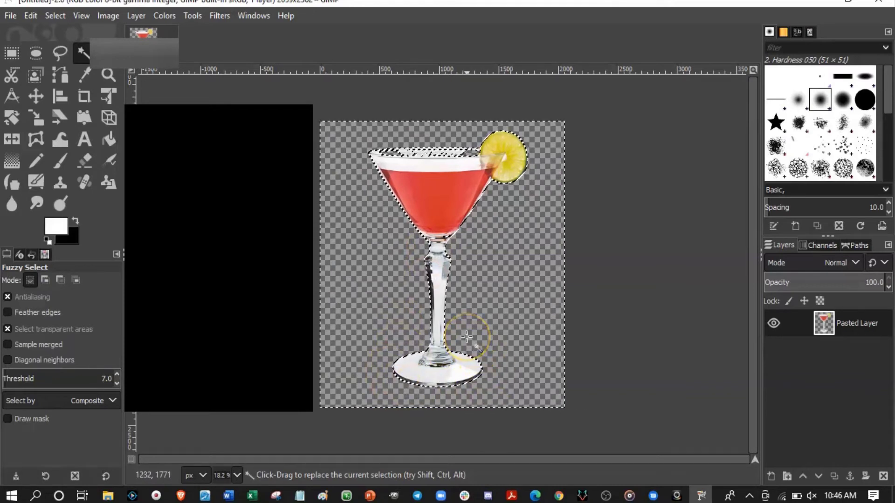
Prepare an export named martini.png in the Pictures folder and close the dialog without exporting.
click(10, 15)
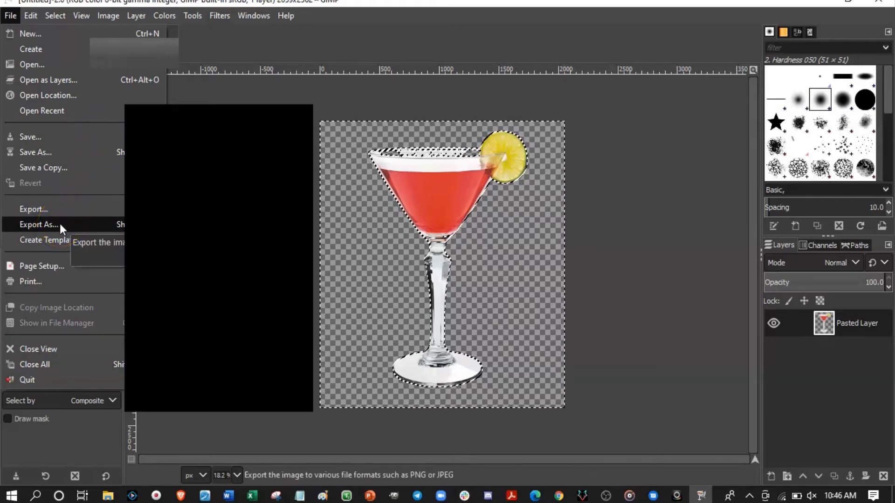
click(56, 209)
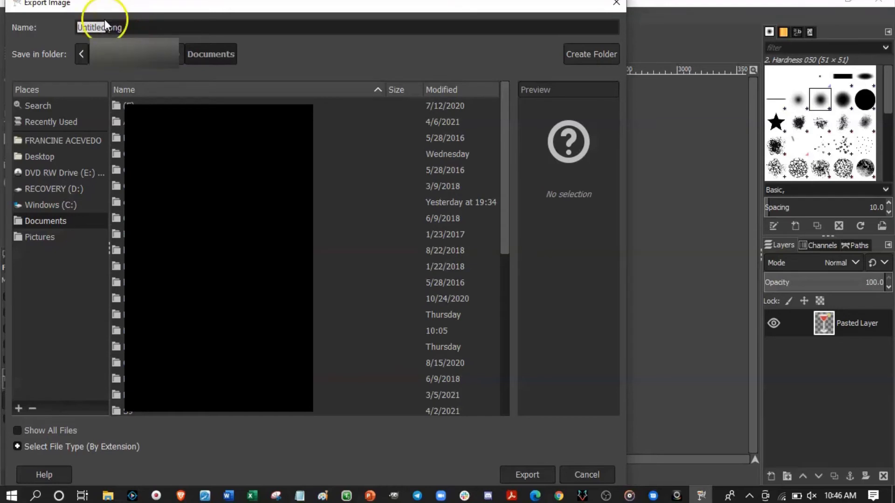
text(martini)
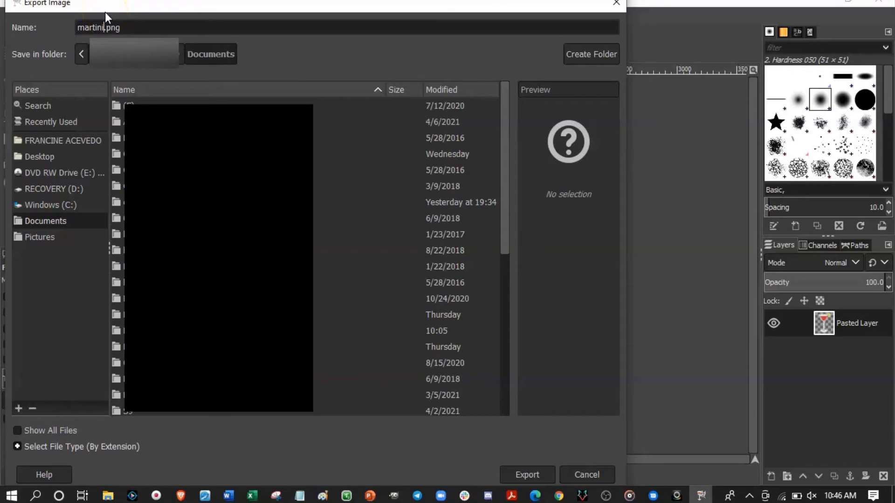
click(123, 20)
click(40, 238)
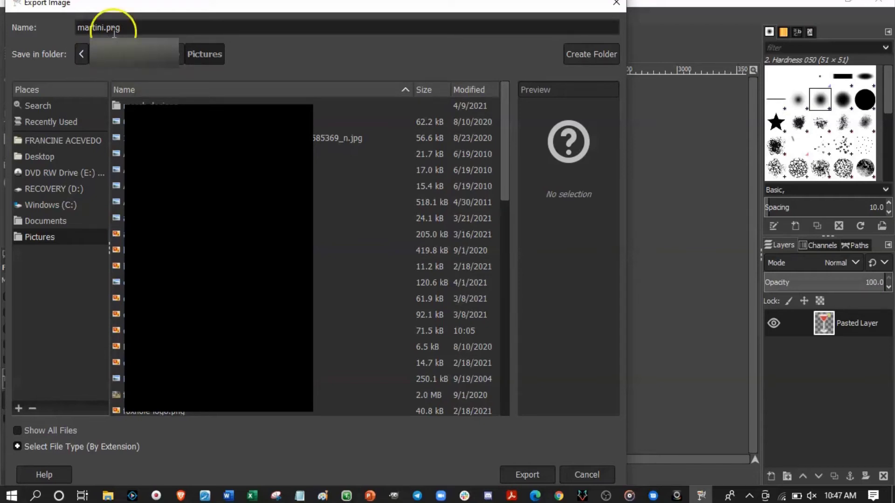
click(615, 3)
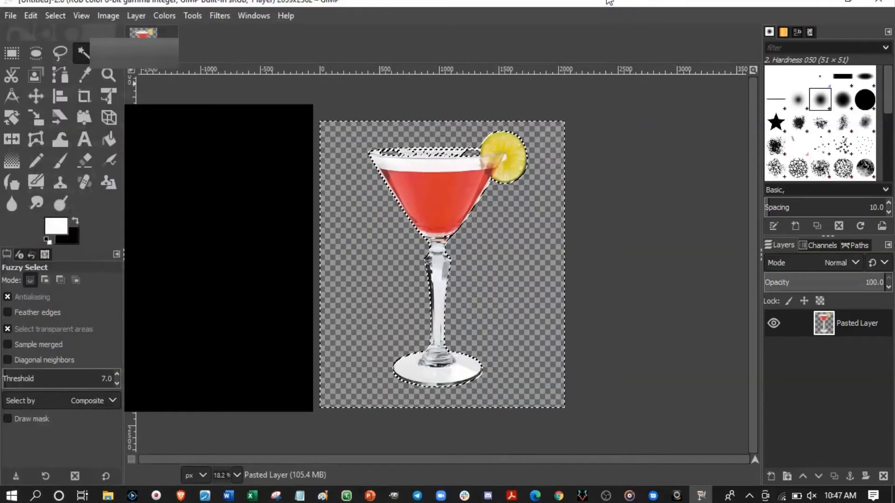
Quit GIMP and discard the unsaved changes to the martini image.
click(868, 5)
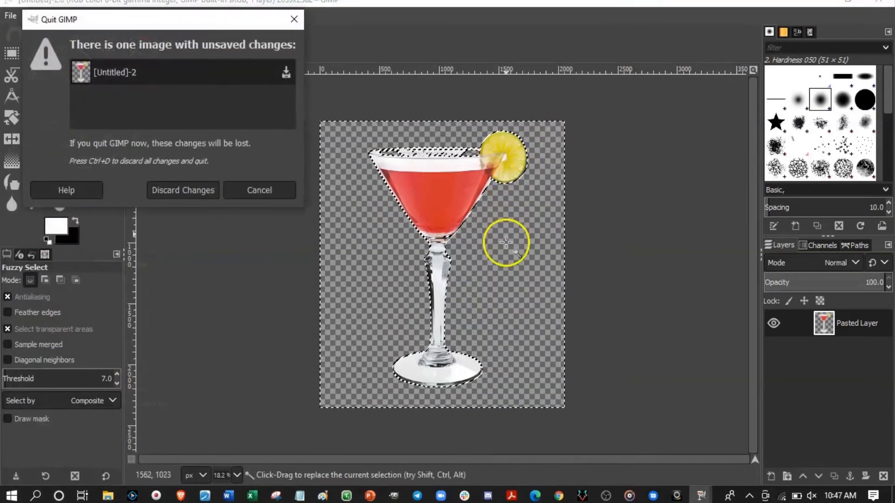
click(180, 191)
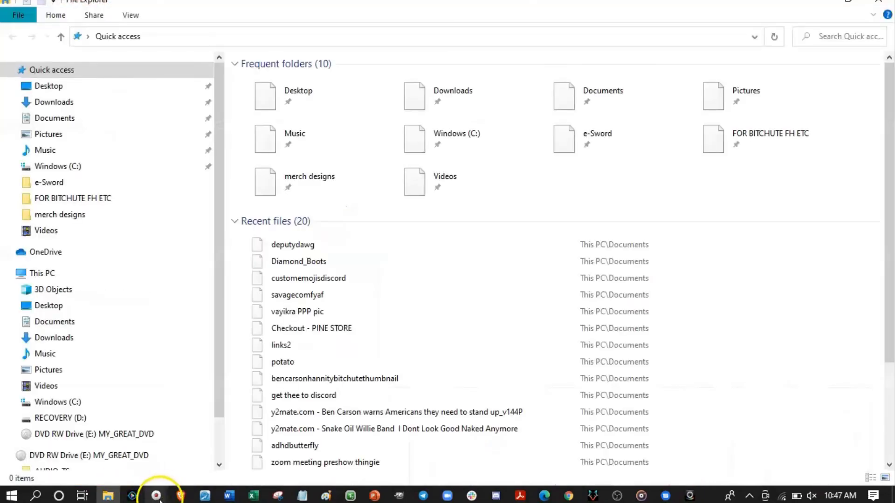
mouse_move(158, 498)
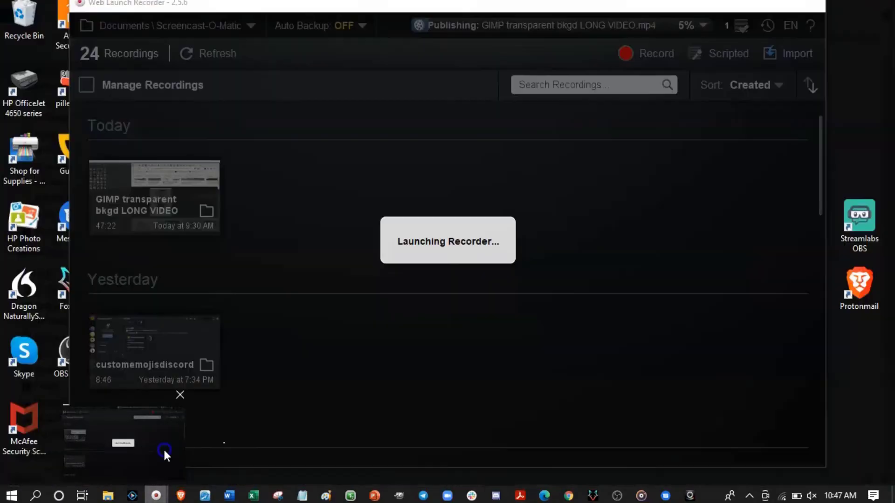
click(163, 448)
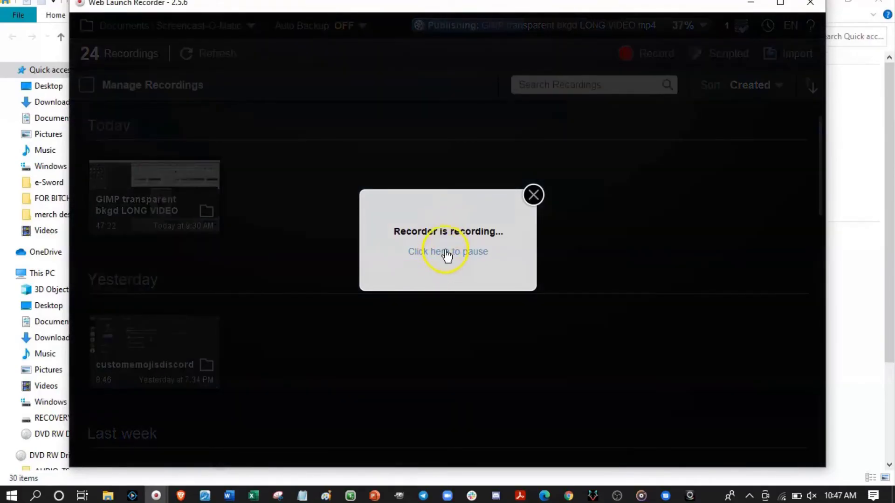
click(444, 251)
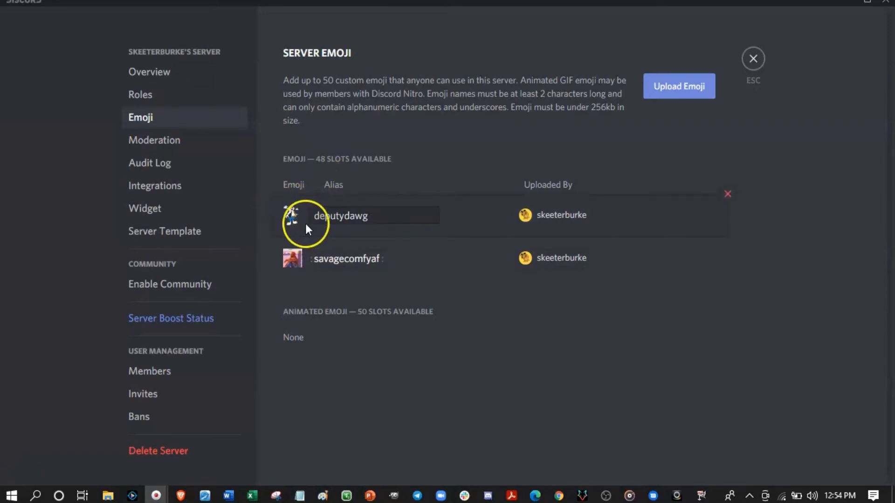
Try to upload the martini image from the Pictures folder as a server emoji and dismiss the resulting message.
click(694, 98)
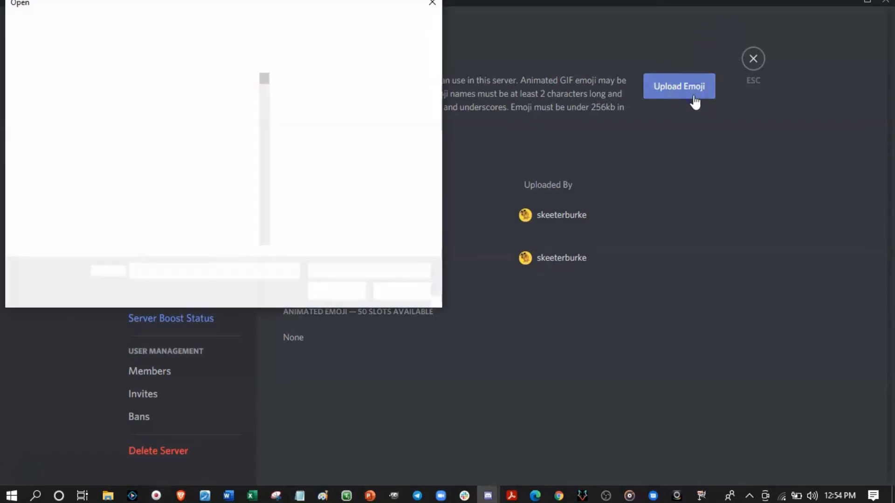
click(699, 132)
click(695, 89)
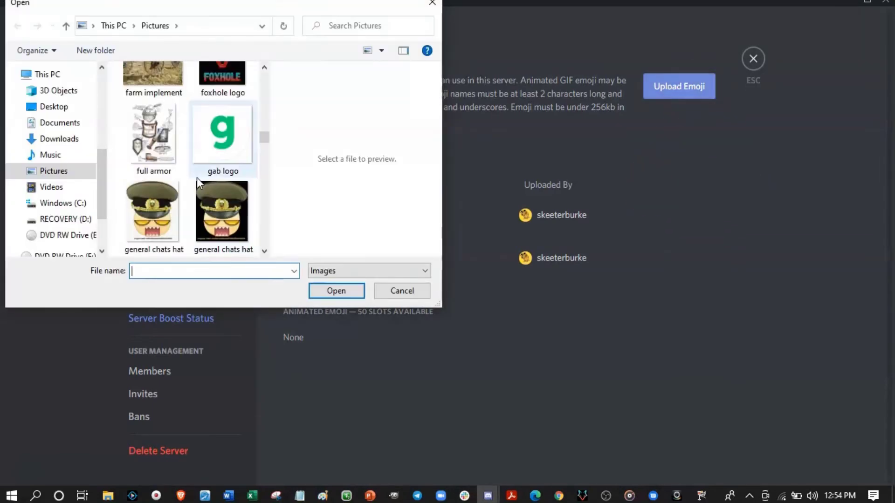
scroll(196, 178, down, 1)
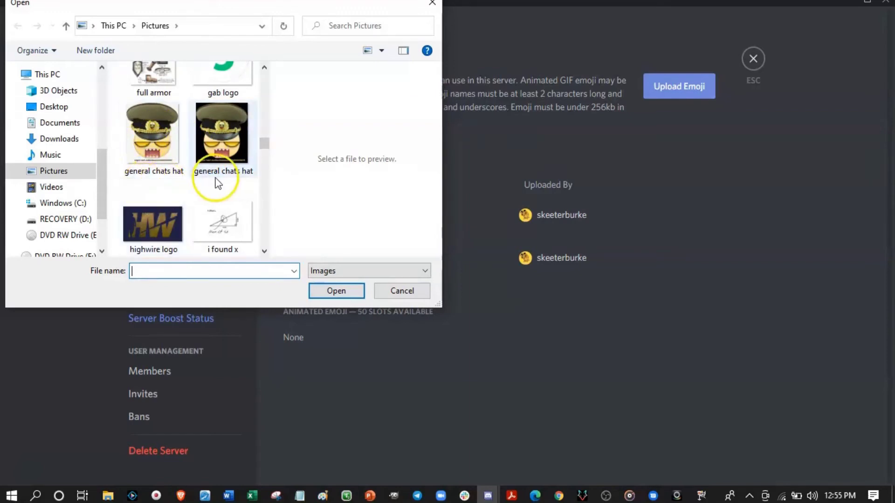
scroll(217, 184, down, 5)
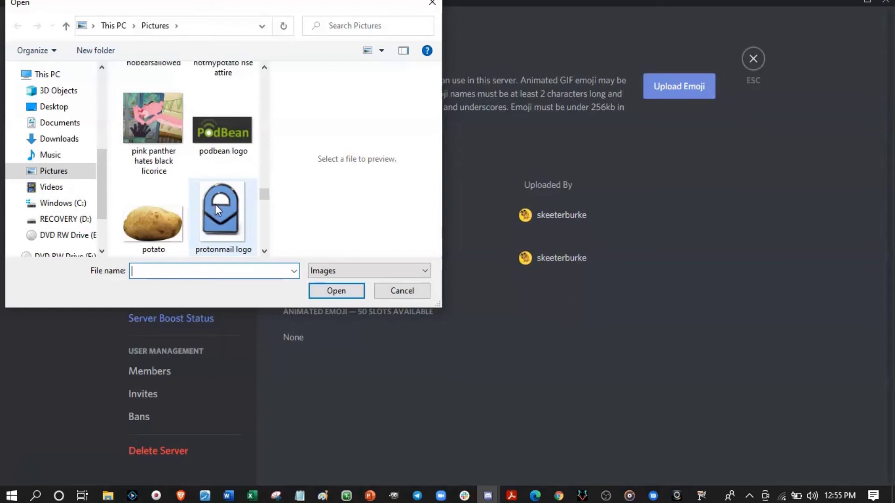
scroll(216, 209, up, 1)
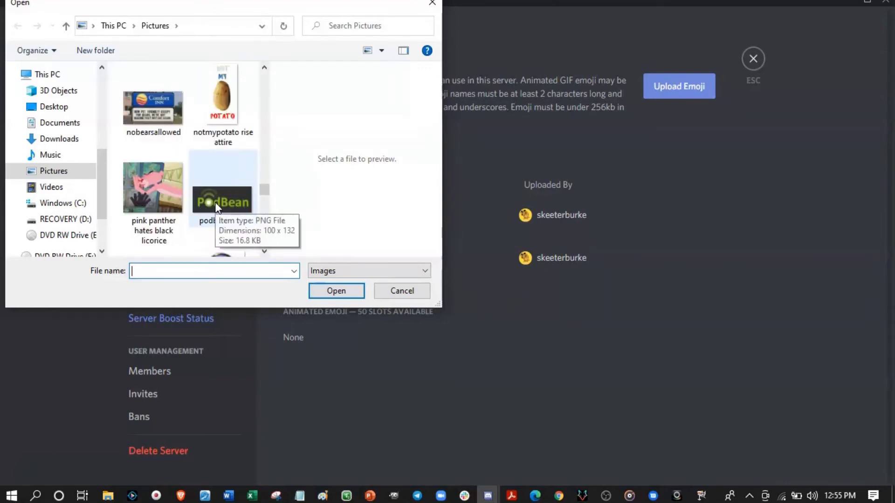
scroll(214, 202, up, 1)
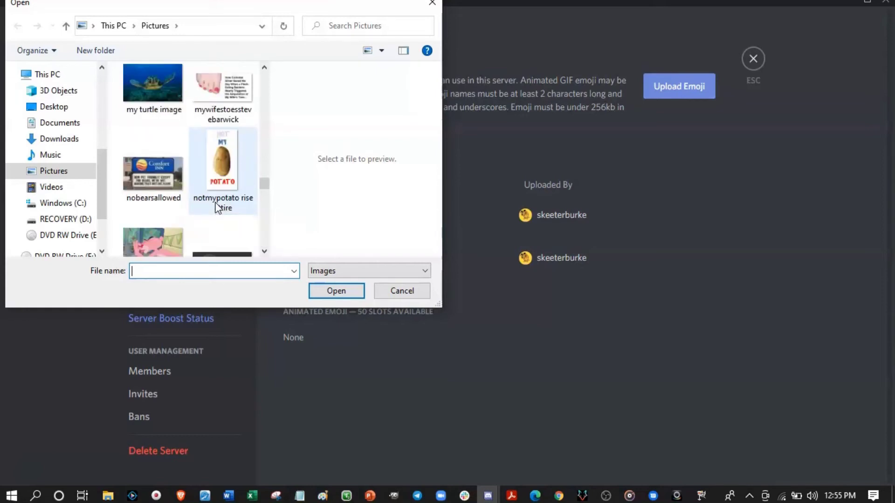
scroll(214, 202, up, 1)
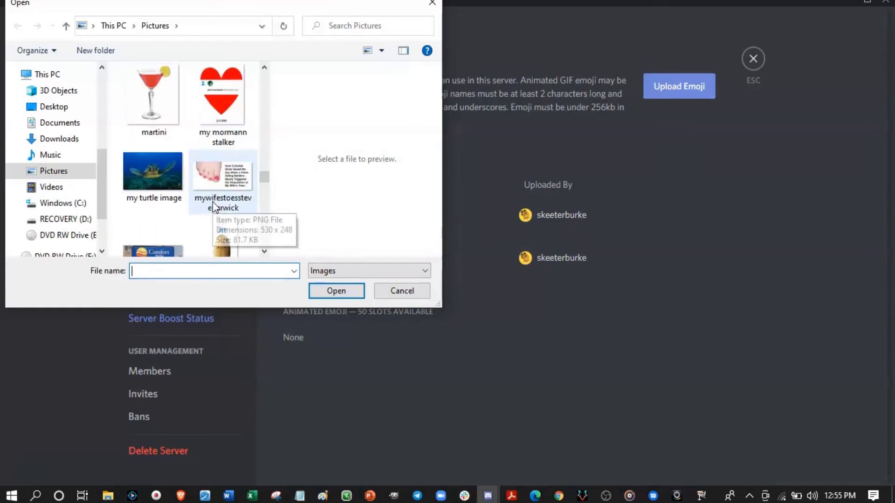
click(153, 91)
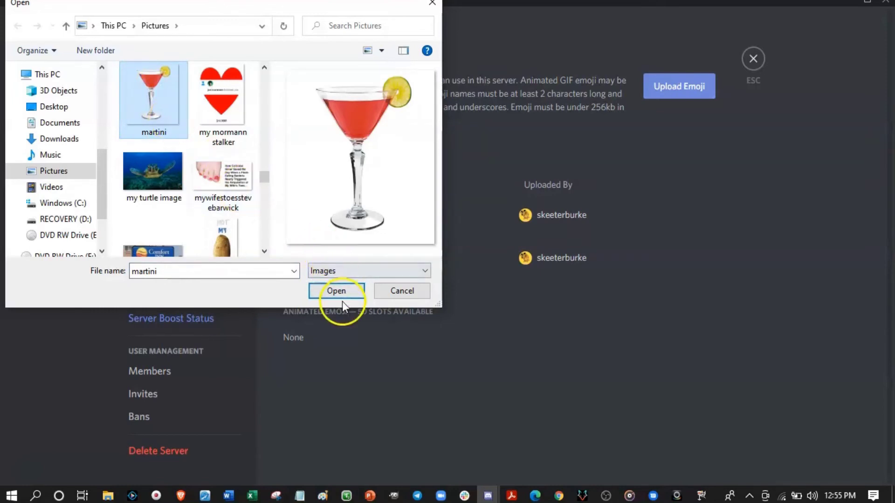
click(336, 291)
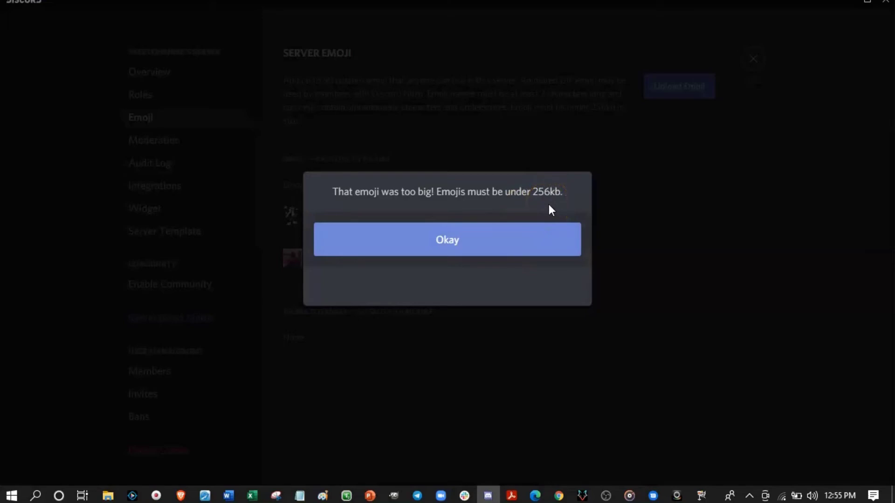
click(472, 241)
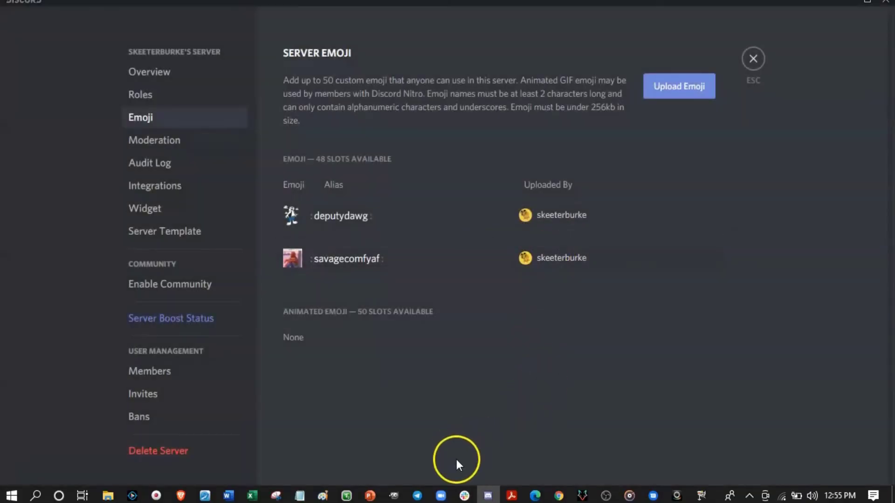
Switch to GIMP and check the martini image's file size and pixel dimensions in its image properties.
click(395, 496)
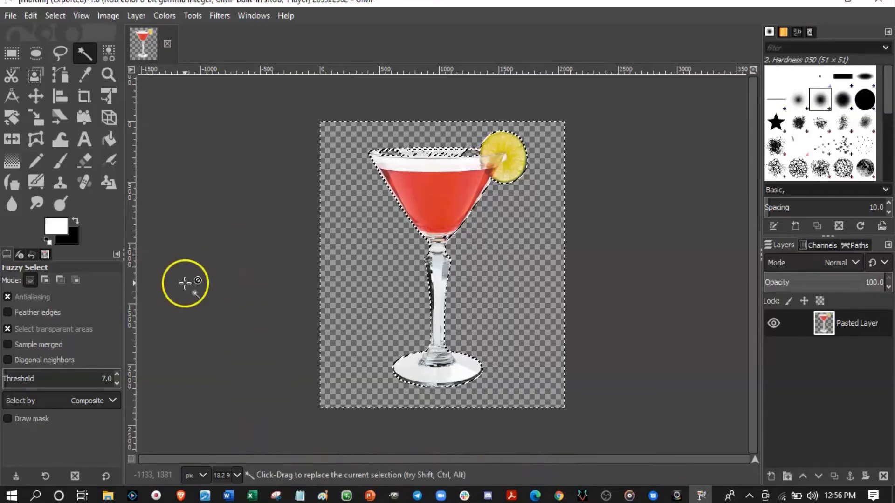
click(105, 18)
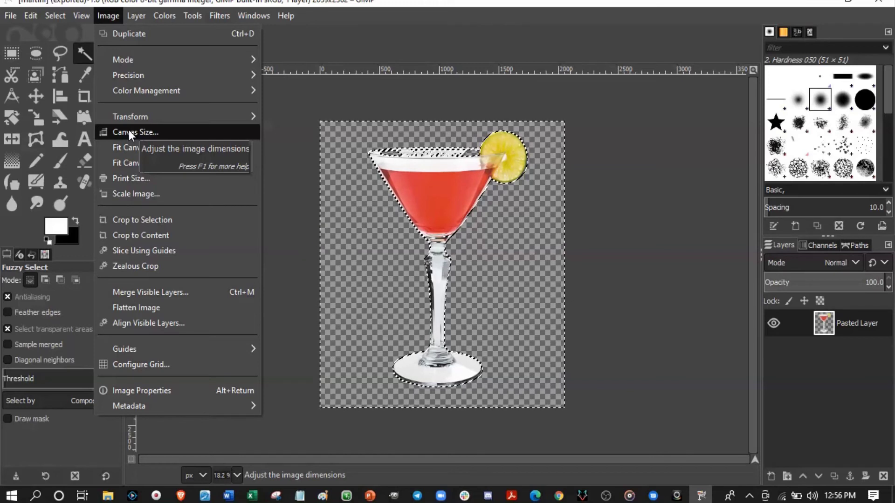
click(131, 392)
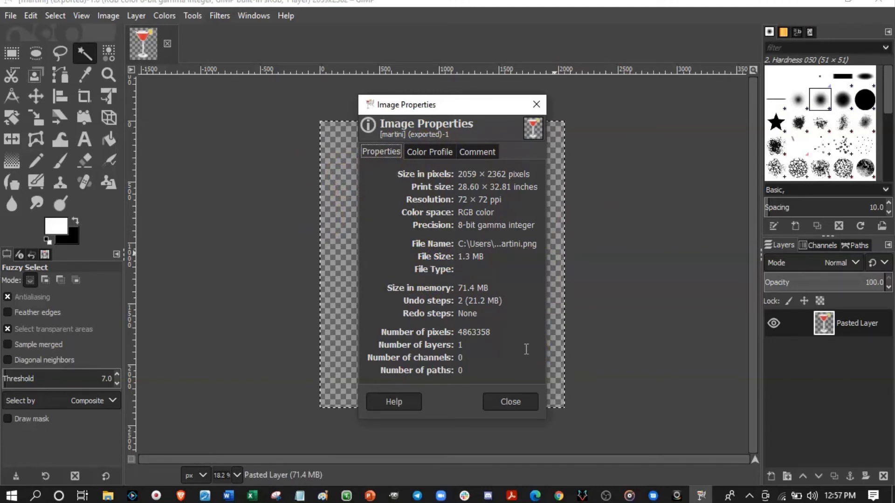
click(499, 334)
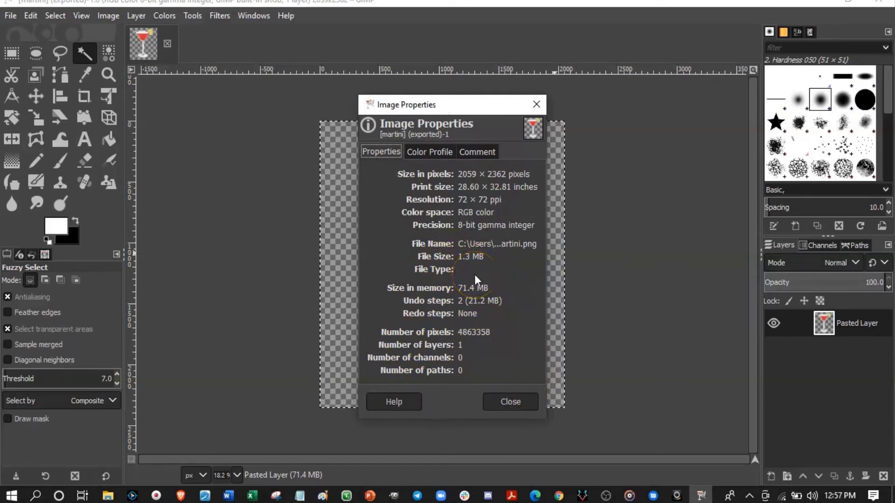
key(Escape)
Scale the martini image to 600 × 688 pixels with linked proportions and cubic interpolation.
click(136, 15)
mouse_move(116, 15)
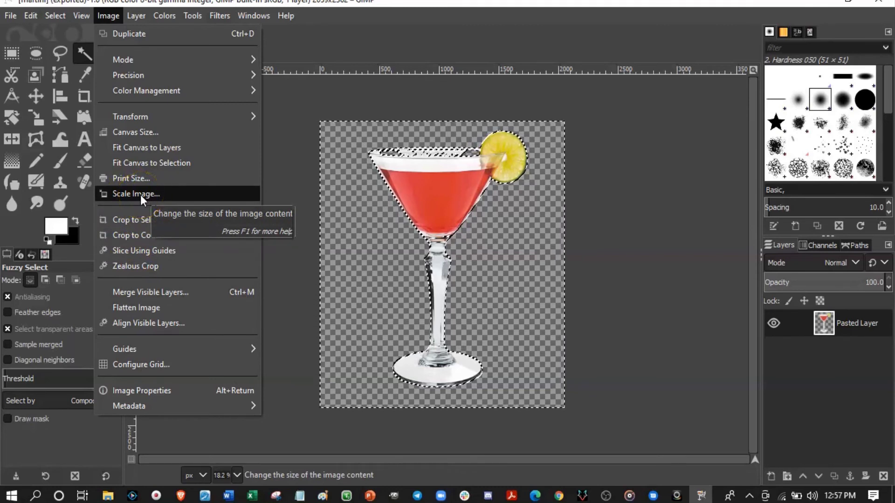
click(193, 195)
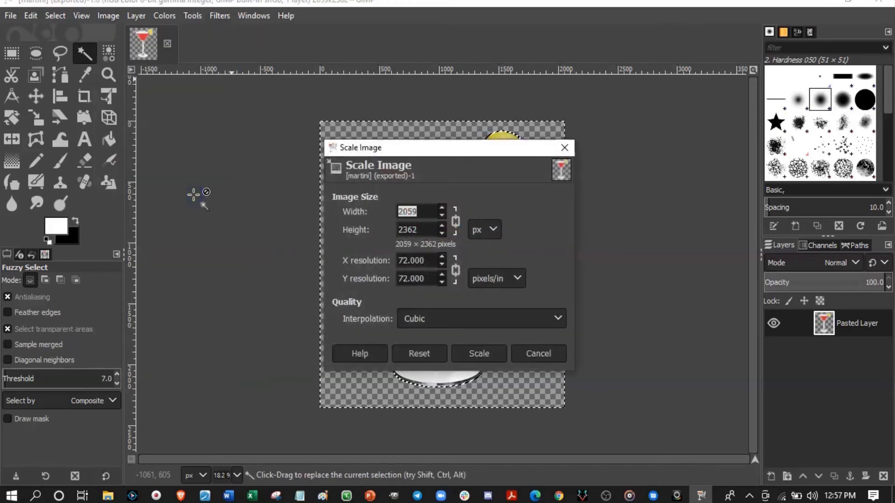
click(233, 195)
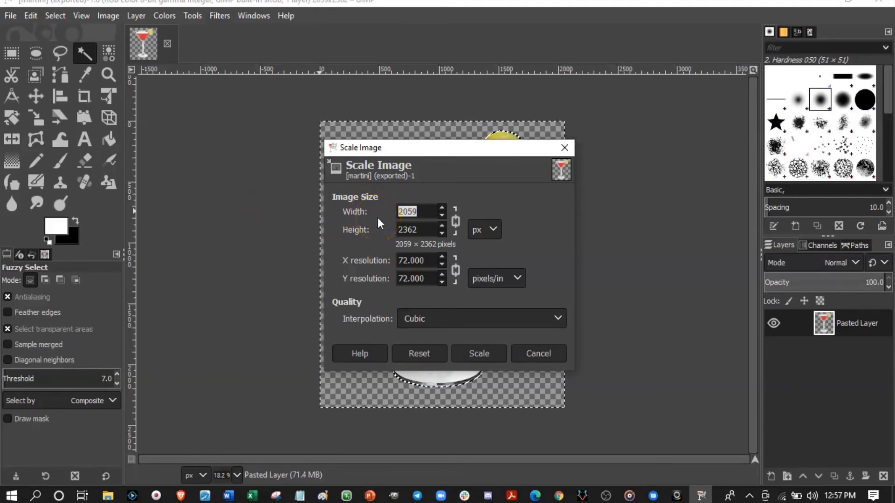
click(439, 222)
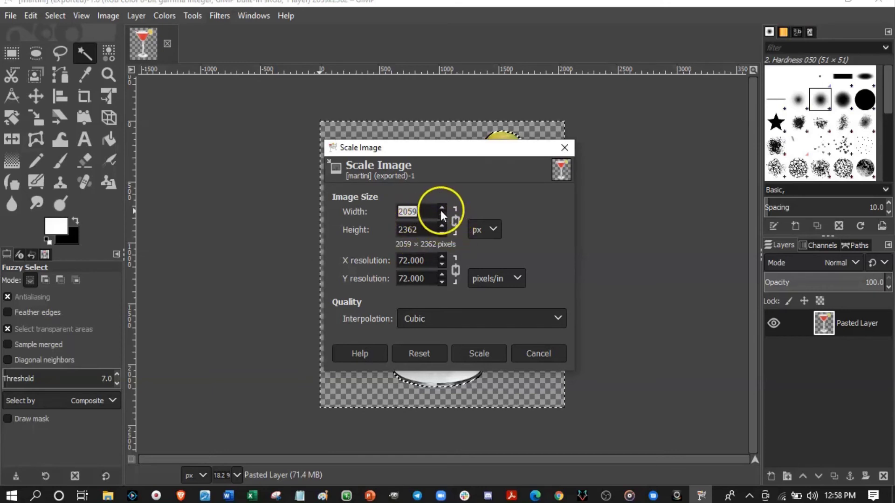
drag(441, 214, 441, 214)
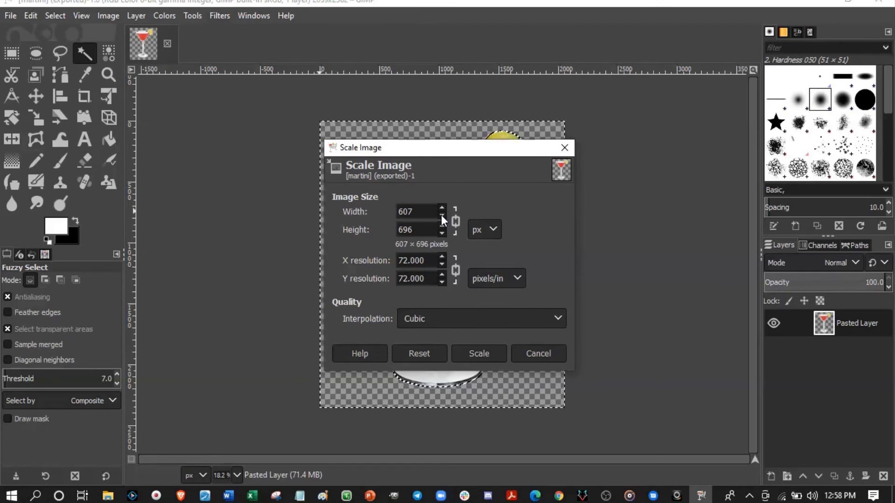
click(441, 215)
click(441, 214)
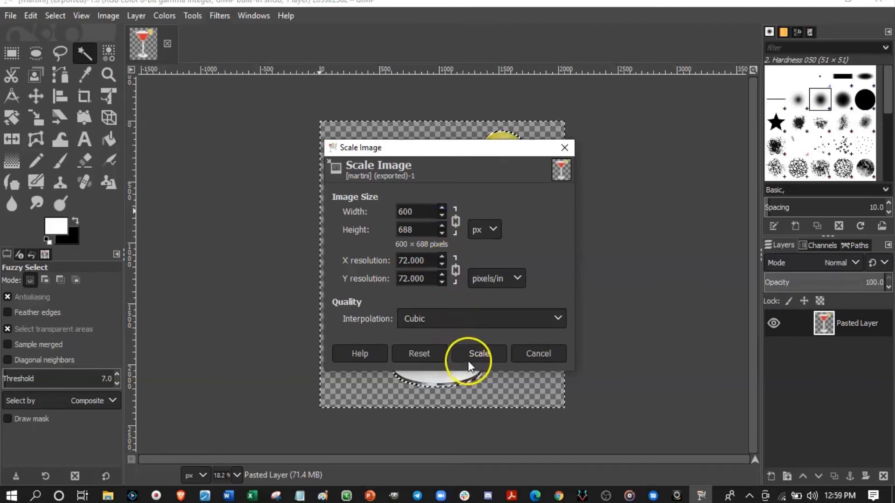
click(477, 354)
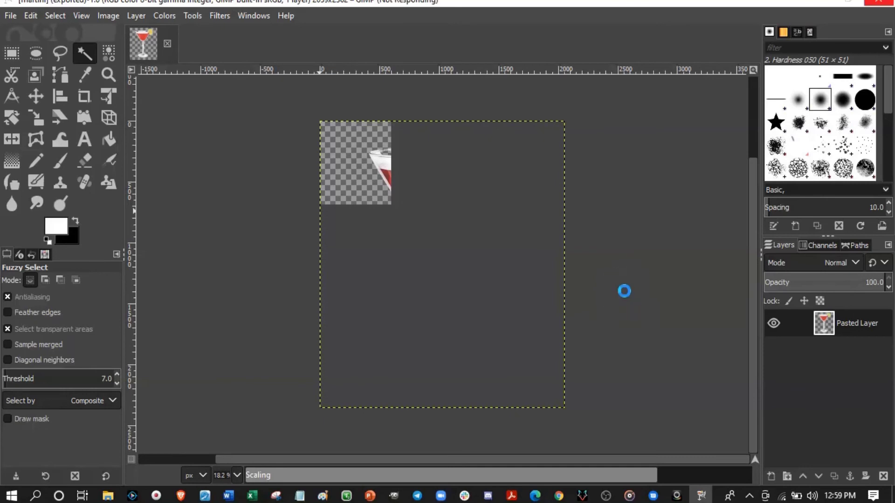
mouse_move(611, 281)
mouse_down()
mouse_move(546, 319)
mouse_move(556, 326)
mouse_move(627, 328)
mouse_move(543, 233)
mouse_move(234, 238)
mouse_move(227, 210)
mouse_move(244, 169)
mouse_up()
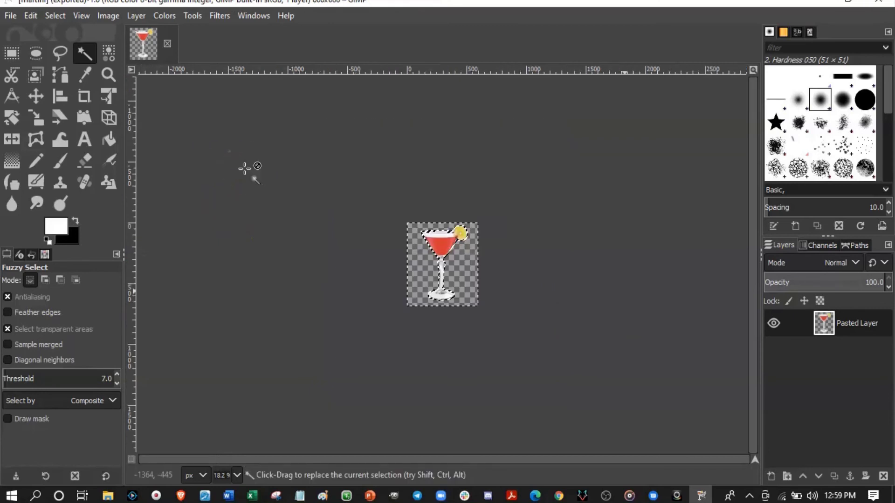
Export the scaled image over the existing martini.png.
click(144, 151)
click(10, 15)
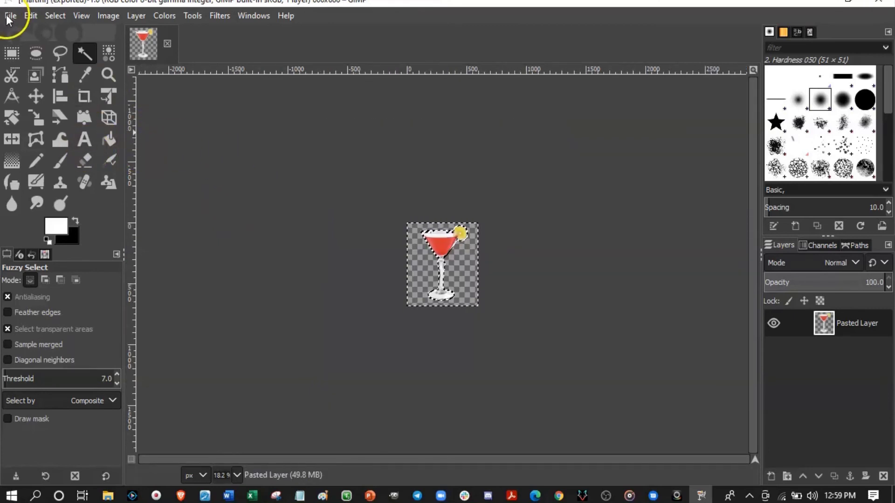
click(15, 154)
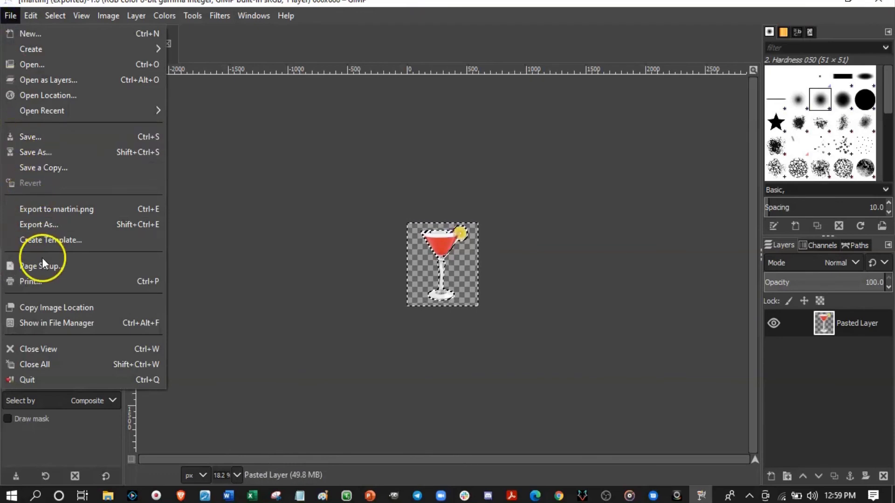
click(49, 213)
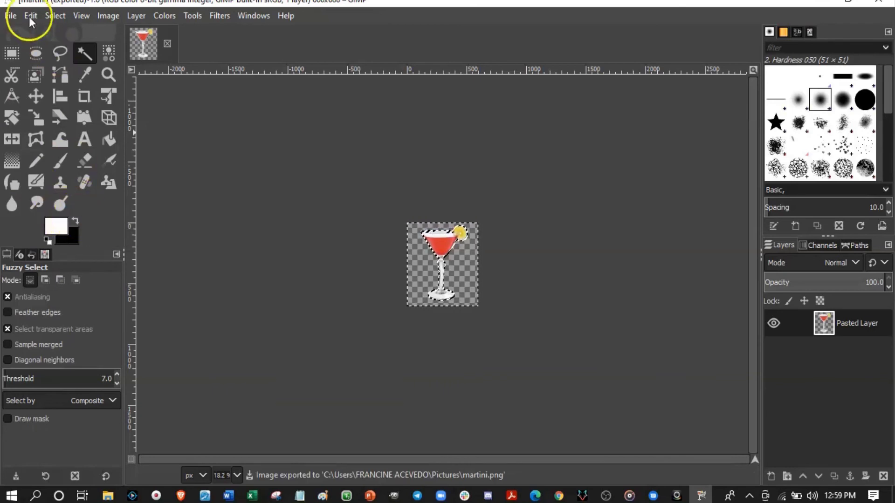
click(8, 16)
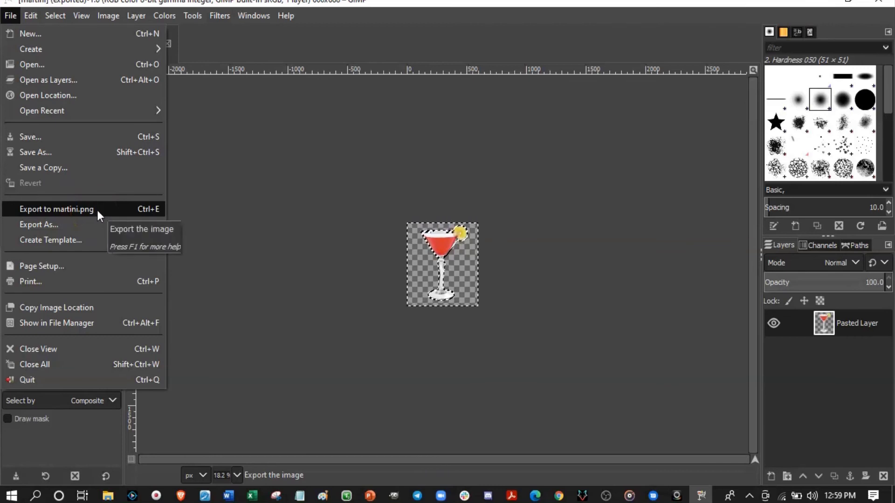
click(123, 208)
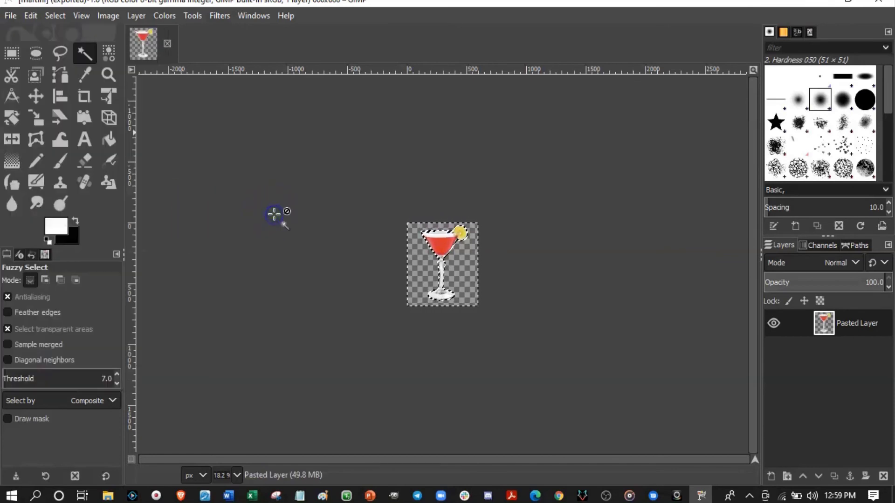
Check the exported martini.png's file size in the image properties and close the dialog.
click(106, 14)
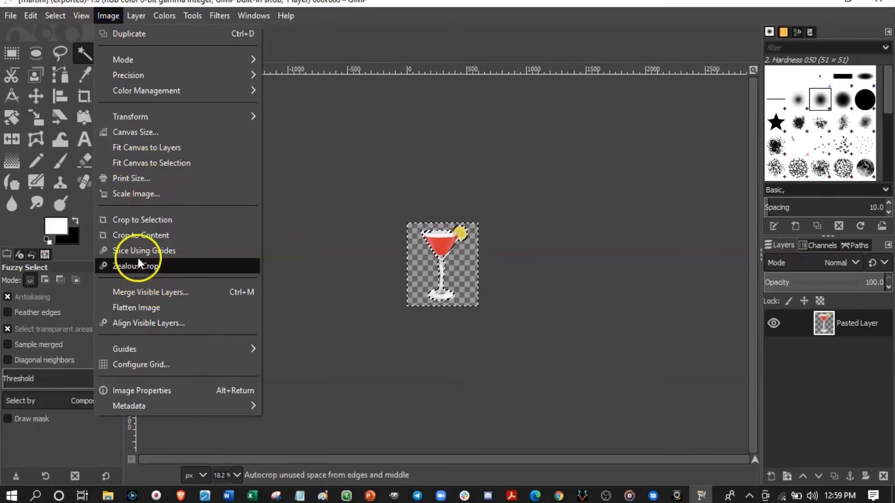
click(155, 393)
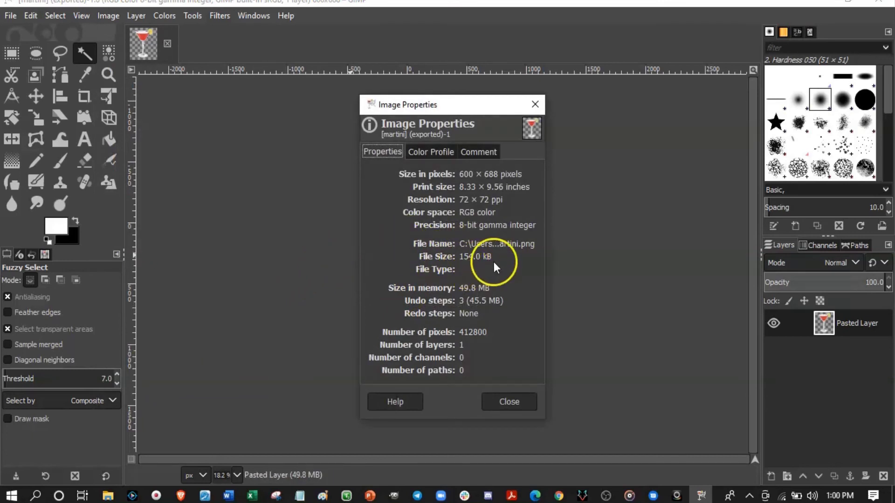
click(508, 403)
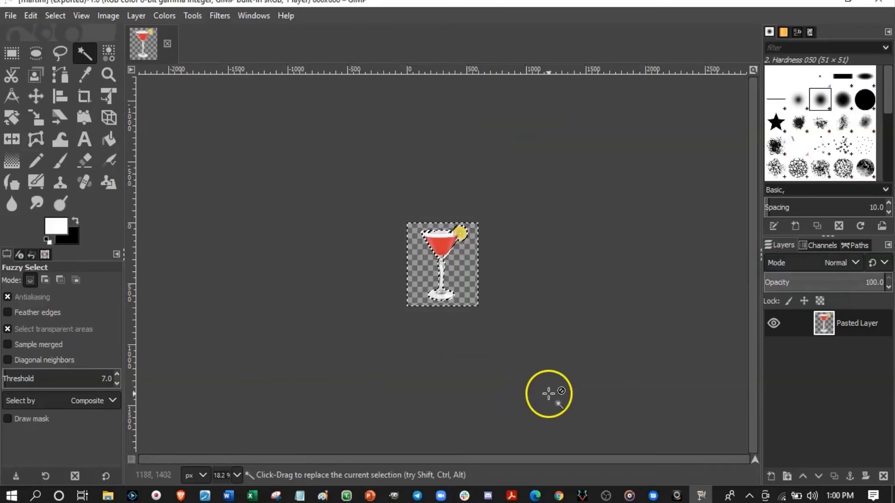
click(878, 5)
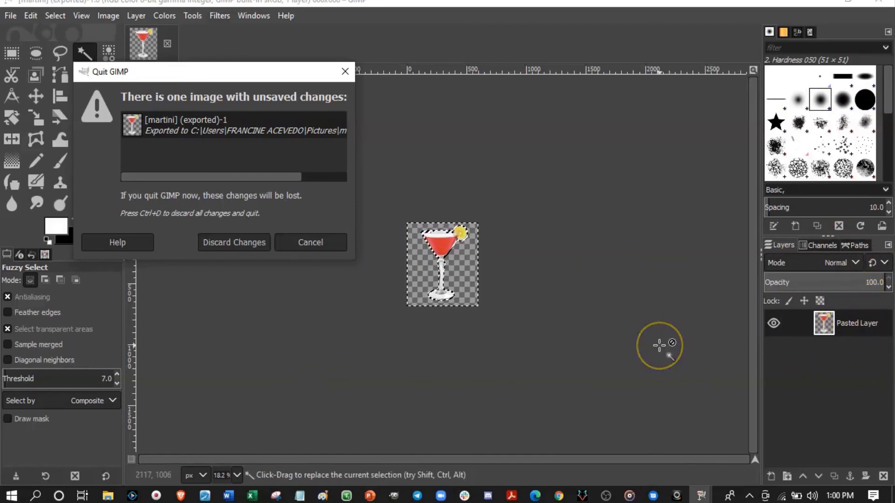
click(244, 243)
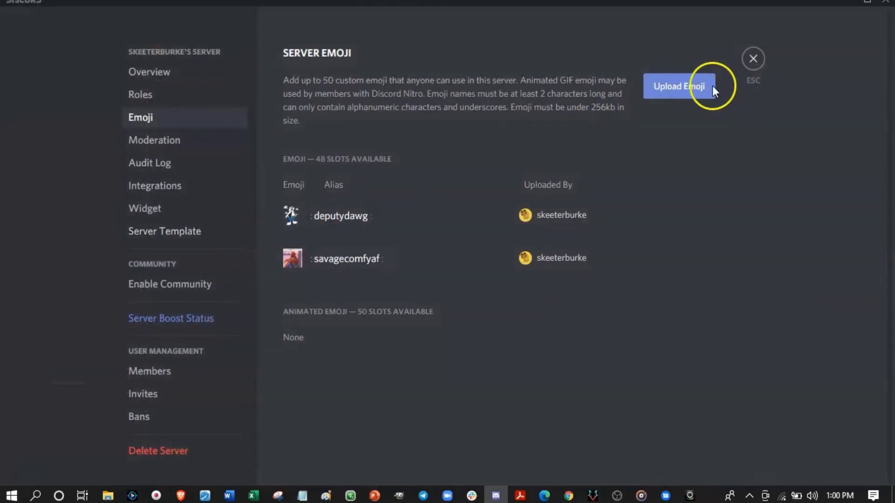
Upload the martini image from the Pictures folder as a new server emoji.
click(693, 90)
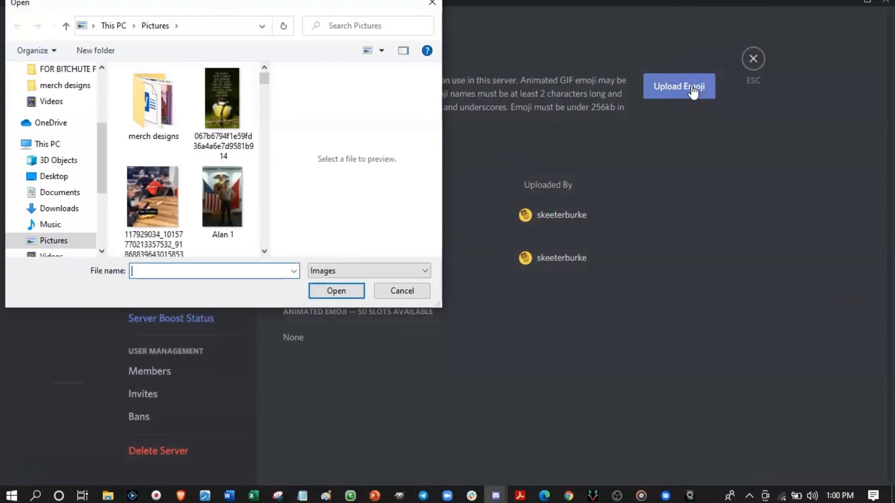
scroll(188, 158, down, 5)
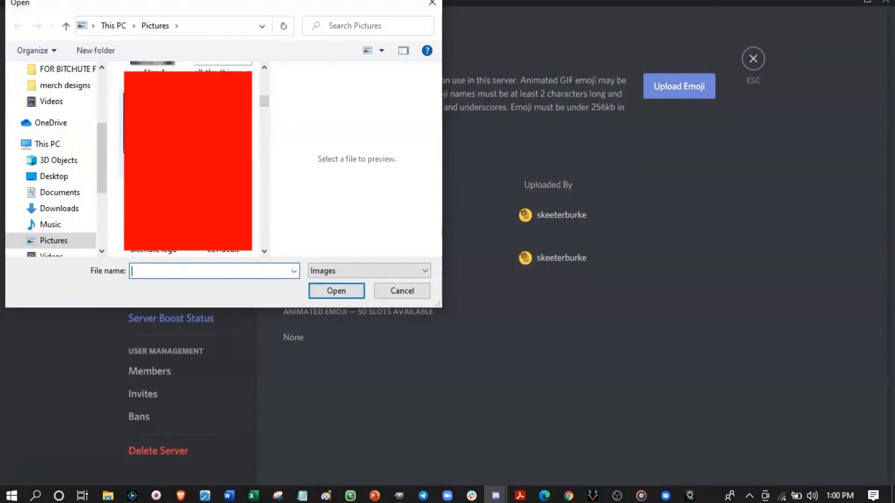
scroll(188, 159, down, 3)
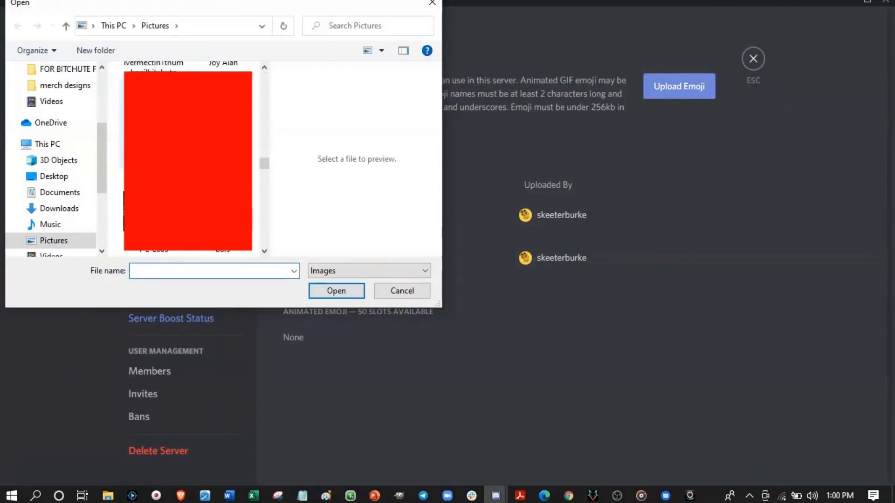
scroll(167, 153, down, 3)
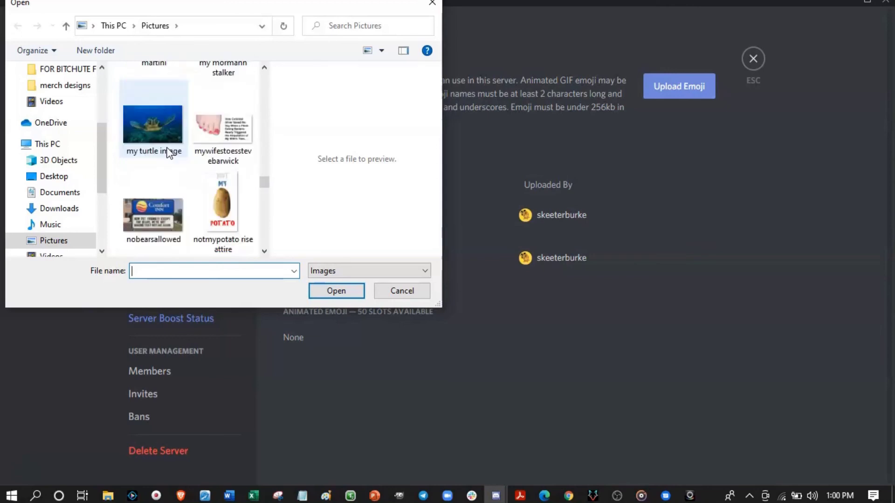
scroll(169, 152, up, 1)
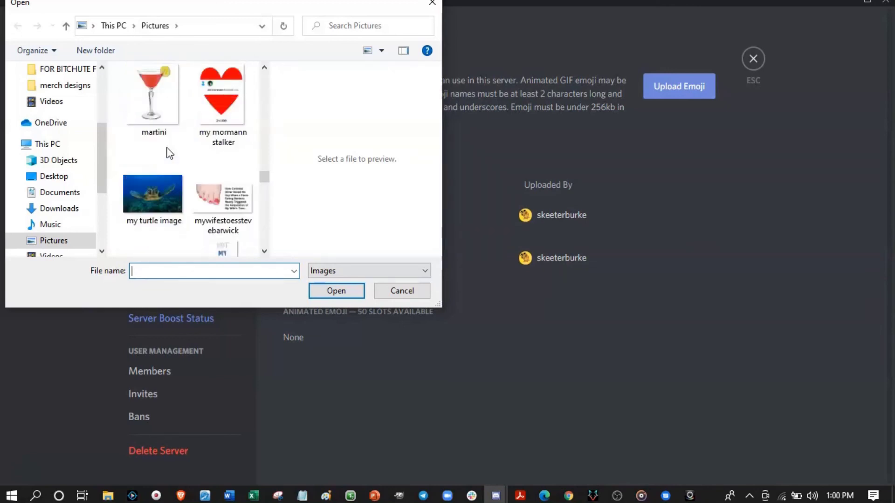
click(162, 77)
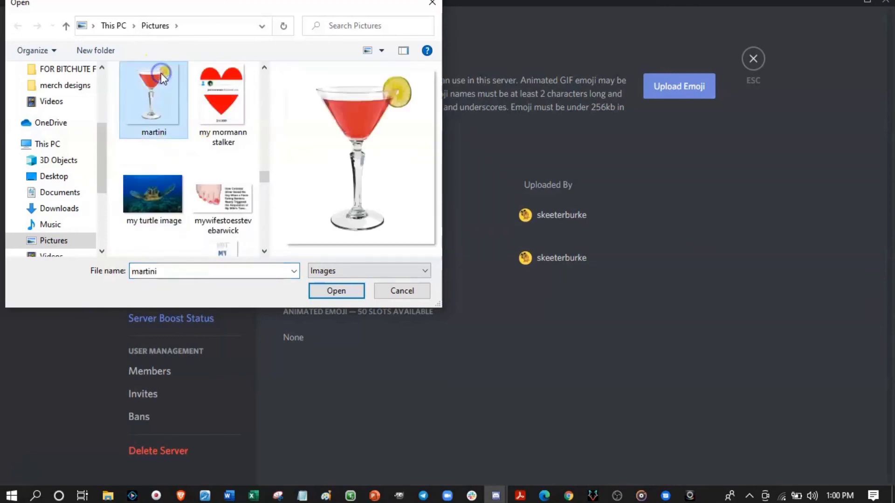
click(336, 290)
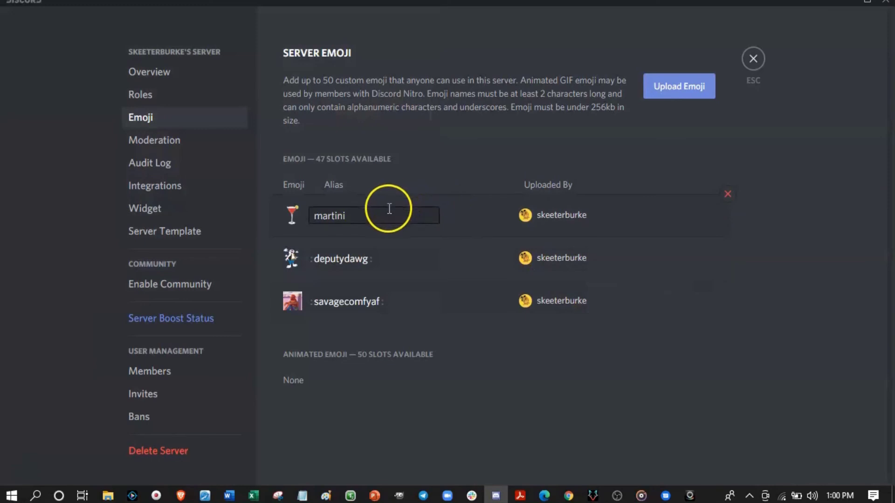
Keep martini as the new emoji's alias and close the server settings.
click(386, 214)
click(358, 215)
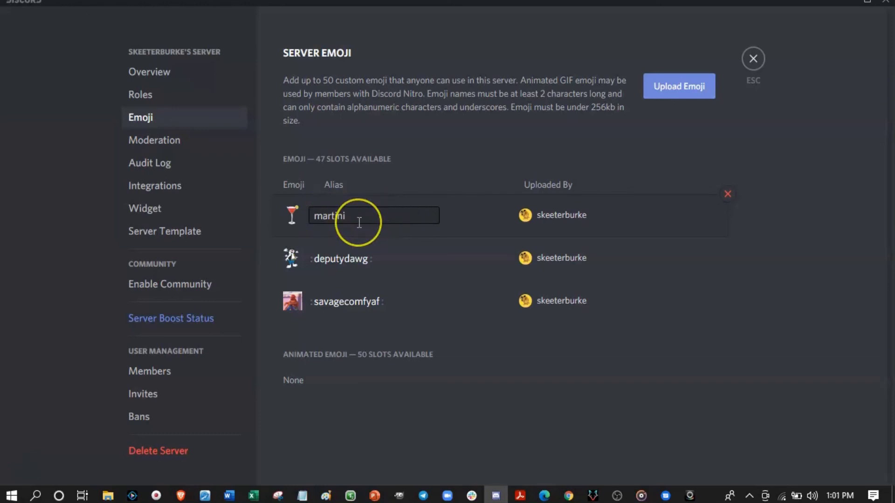
click(675, 107)
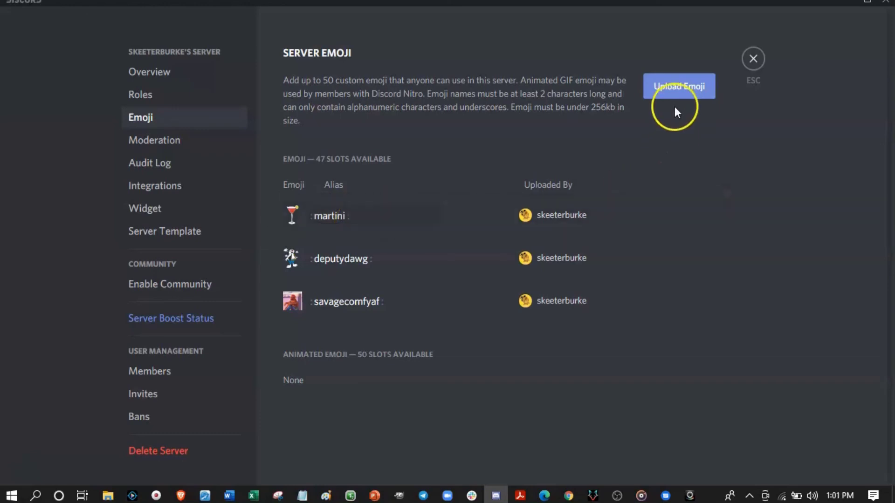
click(752, 58)
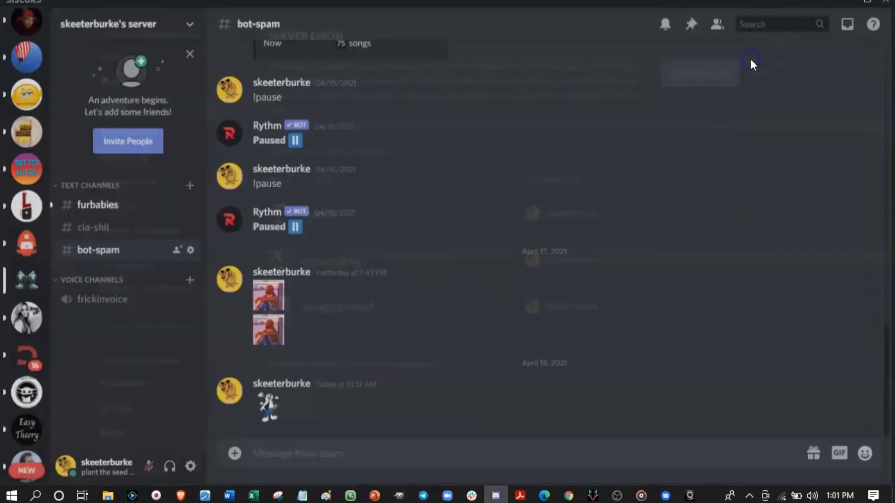
Send the custom emoji in the bot-spam channel using its code :MARTINI:.
click(399, 459)
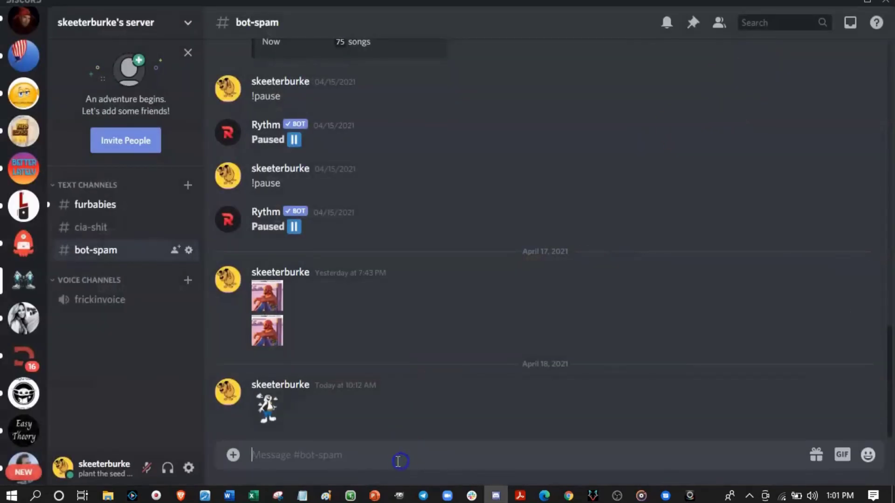
text(:M)
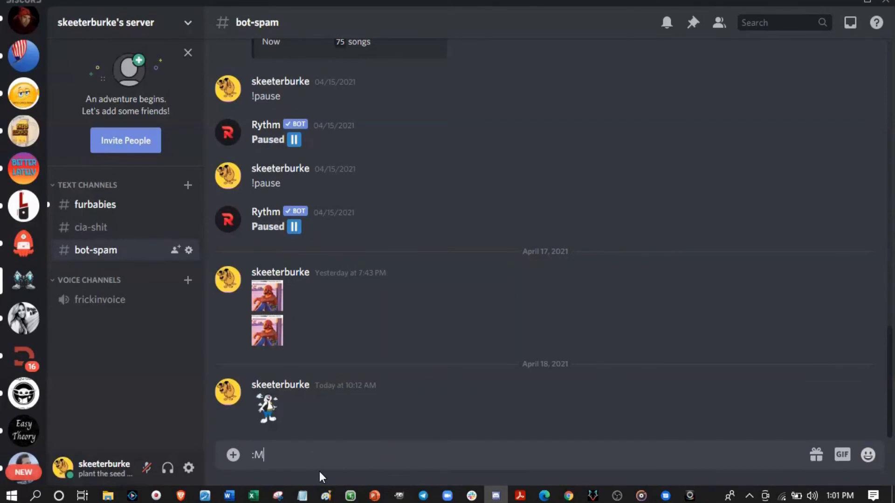
text(ARTINI)
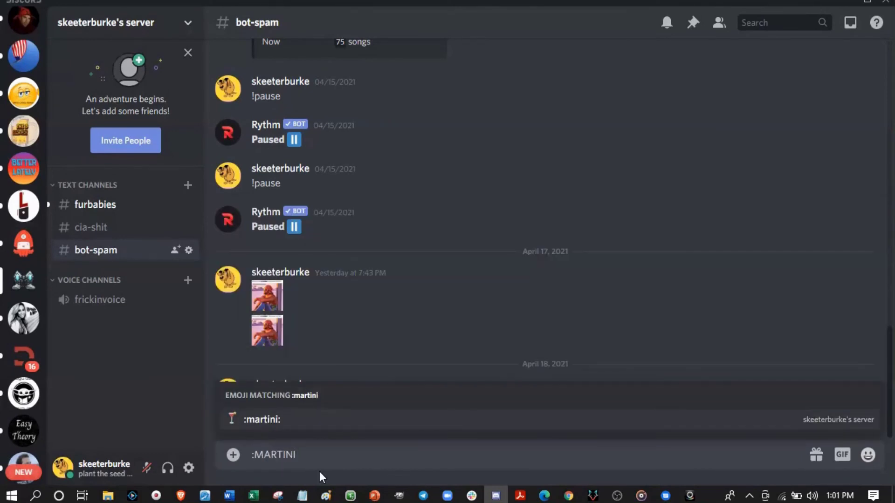
text(:)
key(Return)
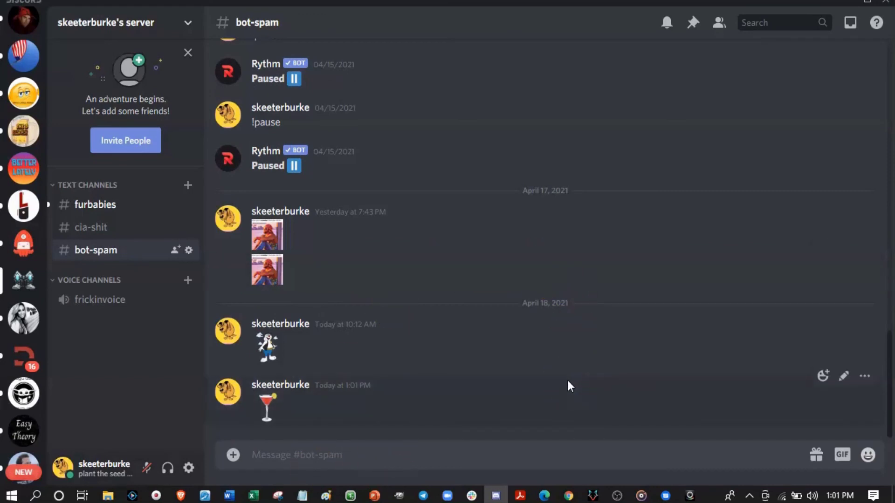
click(359, 397)
click(110, 319)
click(166, 407)
click(276, 360)
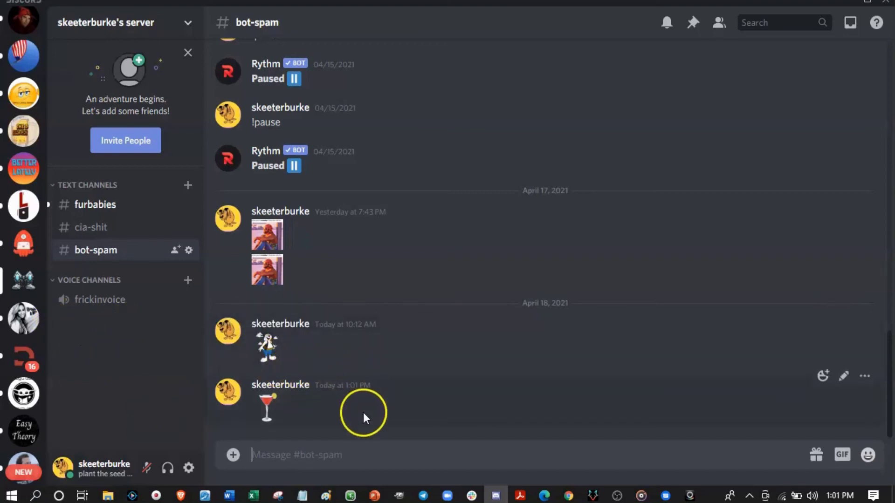
click(276, 428)
click(176, 401)
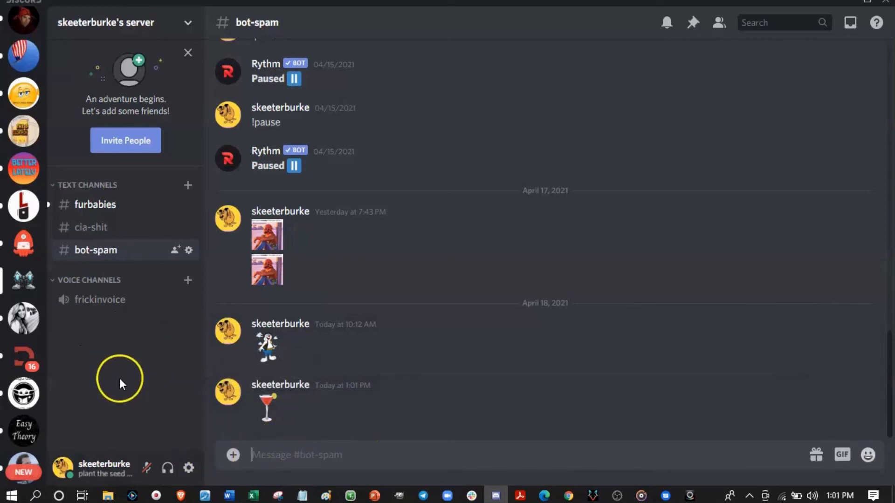